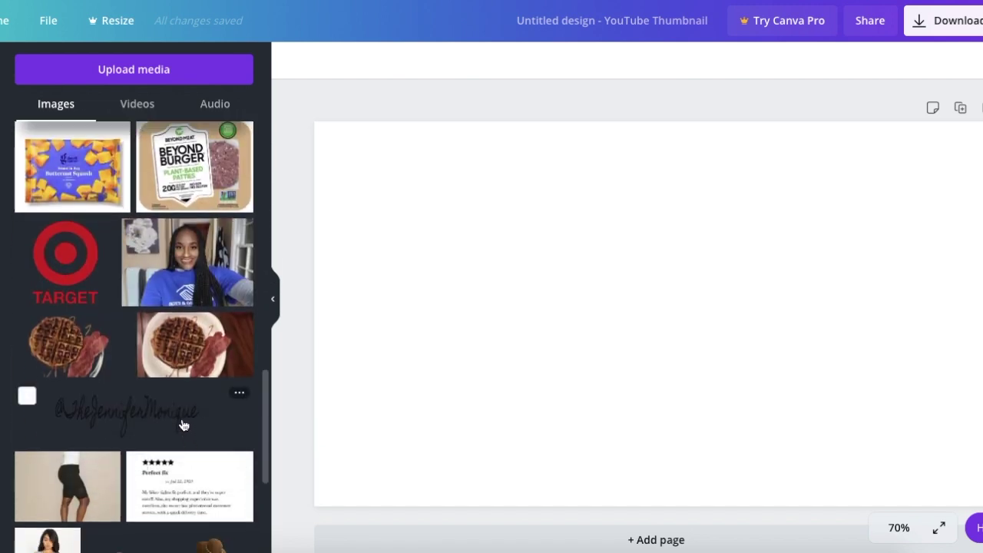
# Add the uploaded handwritten handle image to the page, and place the cutout of the woman in a white top to its right.
pyautogui.click(182, 423)
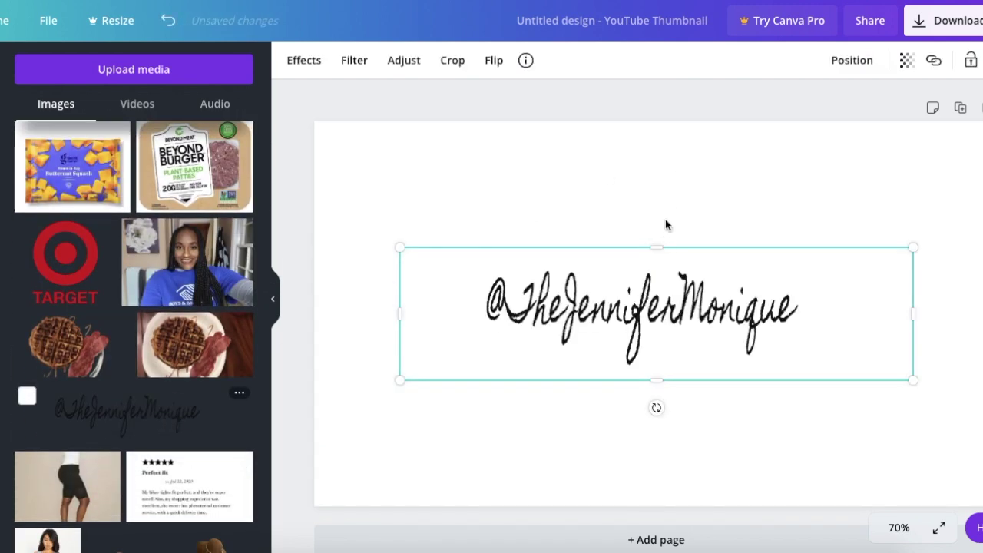
pyautogui.click(675, 191)
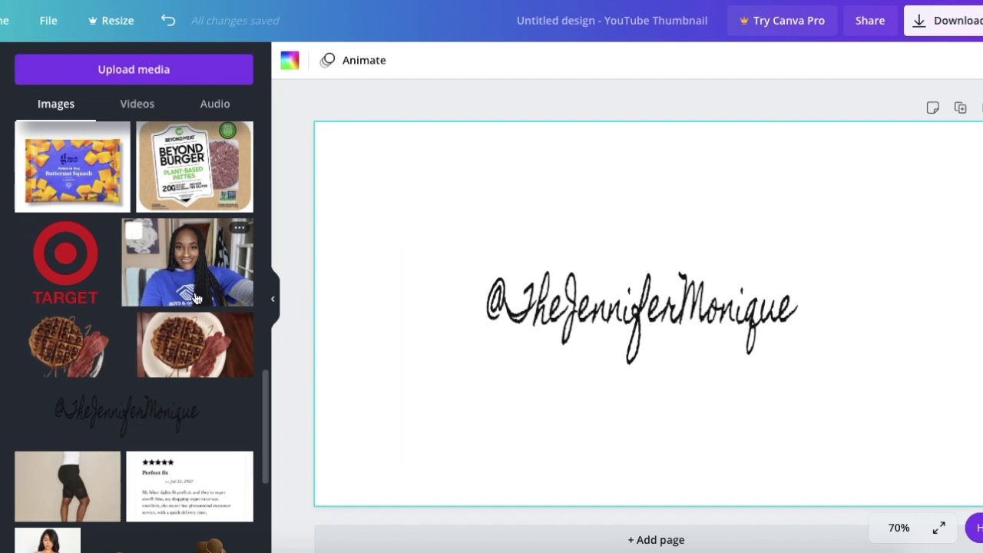
pyautogui.scroll(6, 195, 296)
pyautogui.scroll(3, 196, 298)
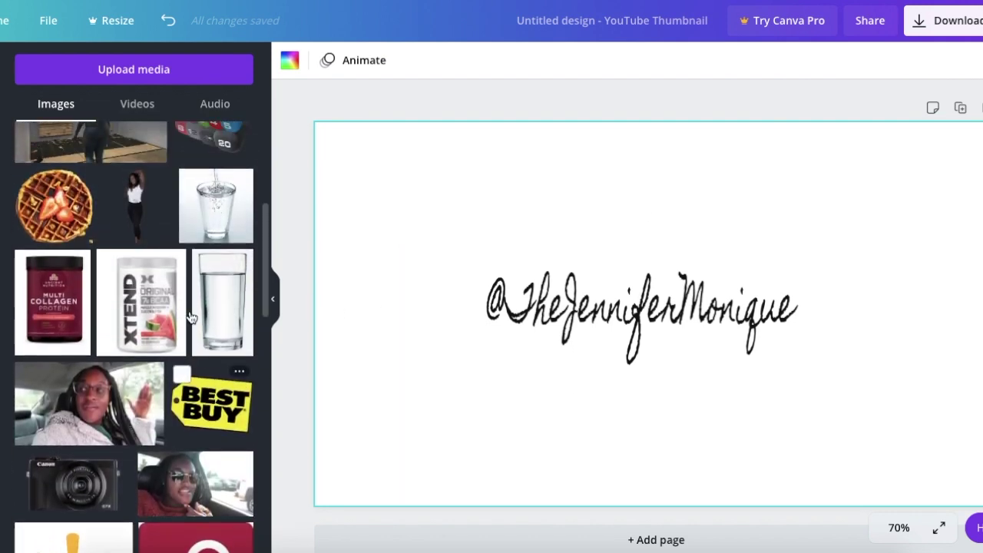
pyautogui.click(129, 361)
pyautogui.moveTo(720, 273); pyautogui.dragTo(873, 264)
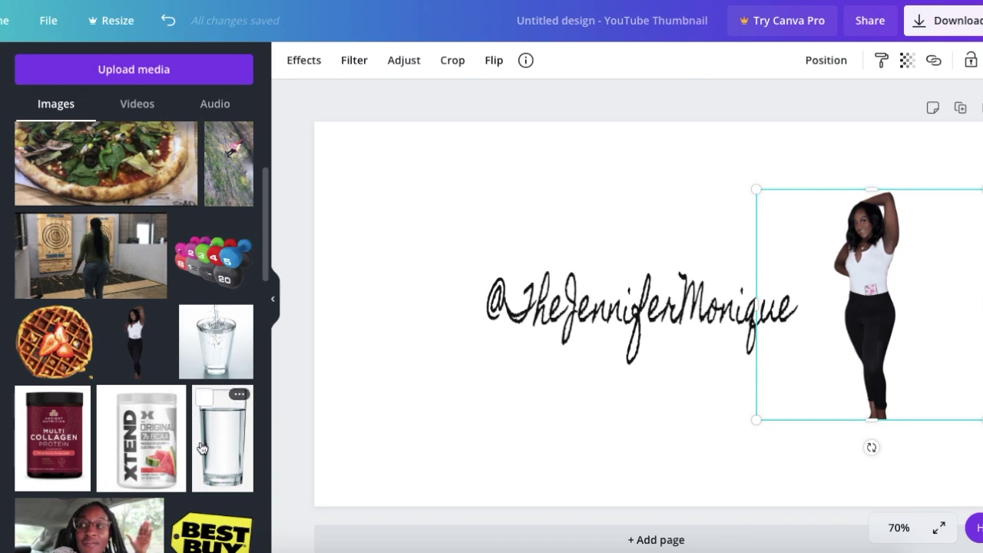
# Add the uploaded front-facing cutout of the woman in black and place it left of the handwritten handle.
pyautogui.scroll(-10, 201, 448)
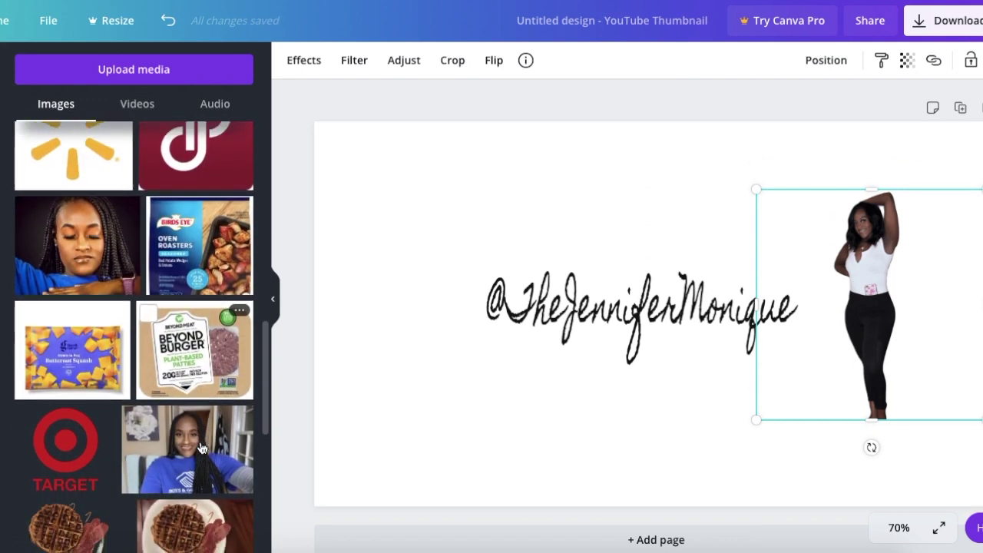
pyautogui.scroll(-15, 202, 448)
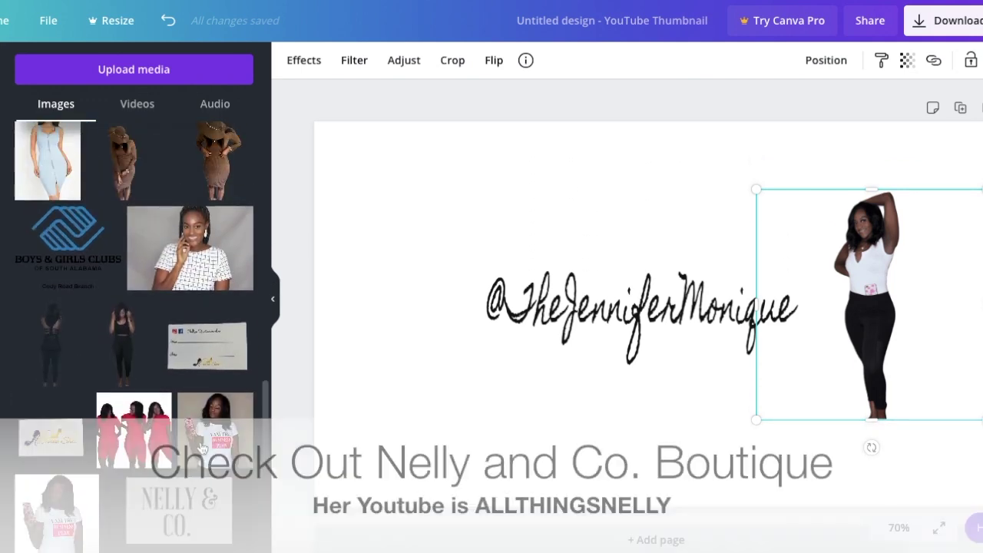
pyautogui.click(115, 355)
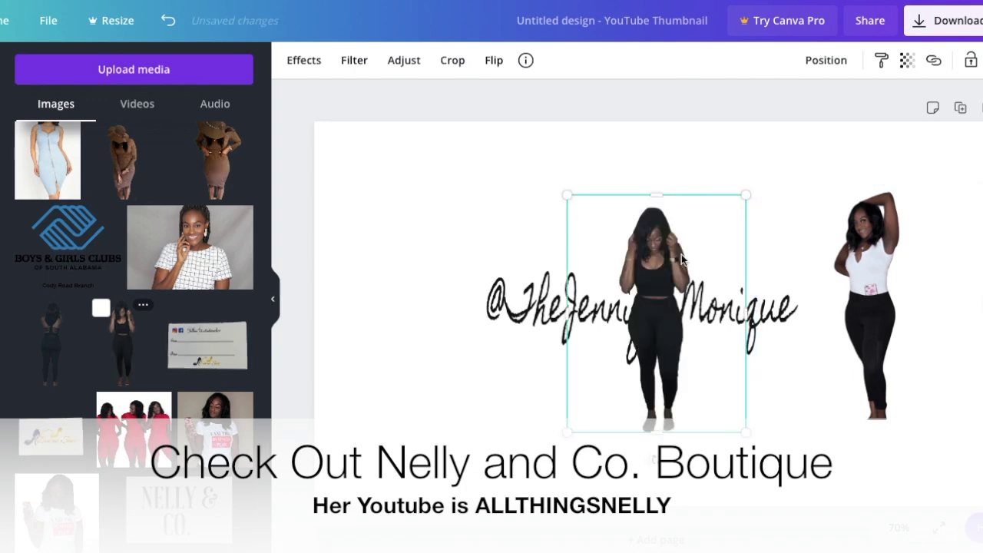
pyautogui.moveTo(680, 256); pyautogui.dragTo(435, 258)
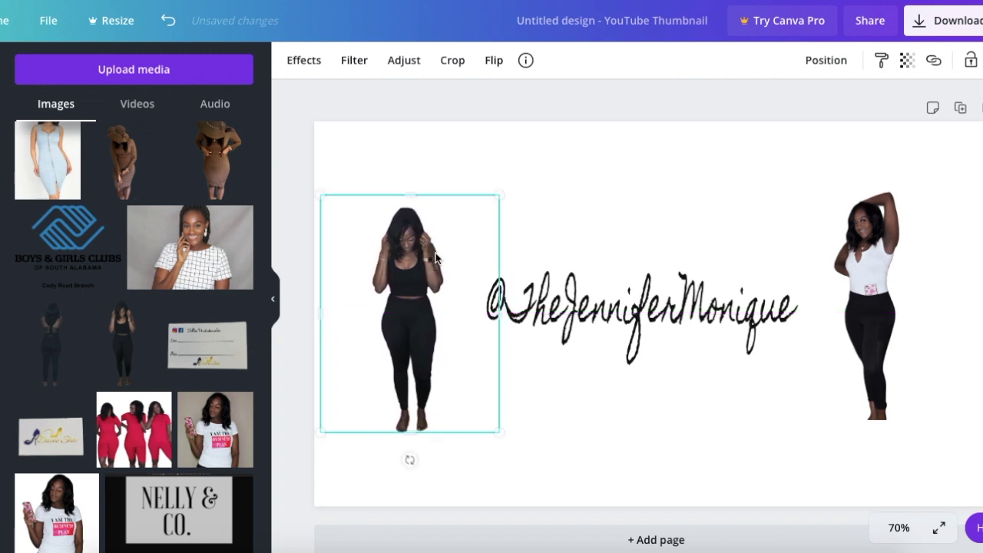
pyautogui.click(679, 410)
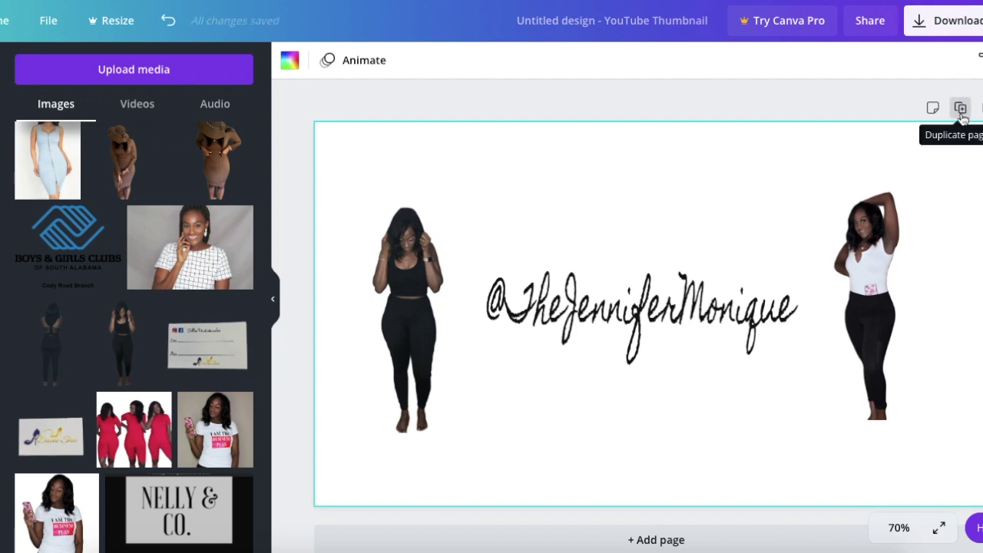
# Duplicate the page and delete both woman cutouts from the copy, keeping only the handwritten handle.
pyautogui.click(960, 108)
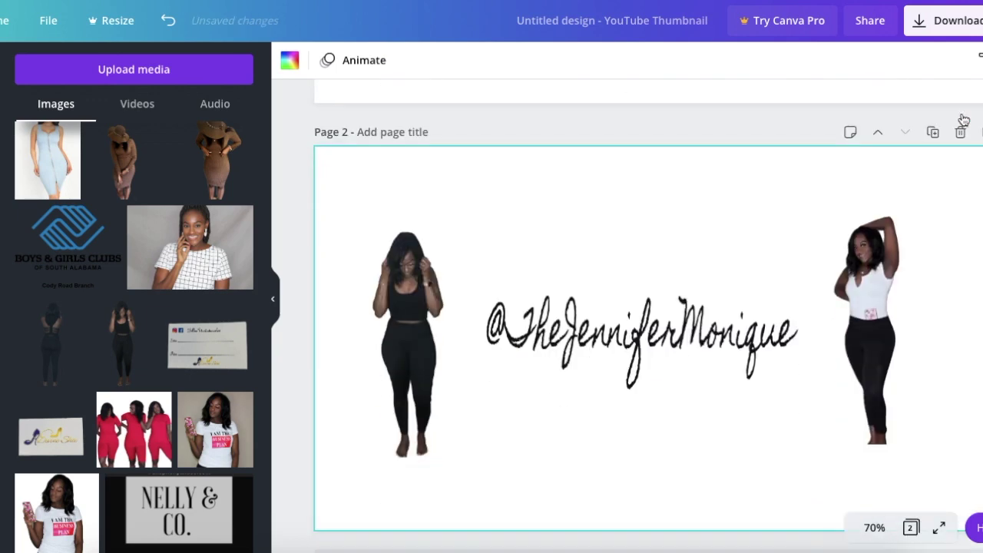
pyautogui.click(875, 261)
pyautogui.press('Delete')
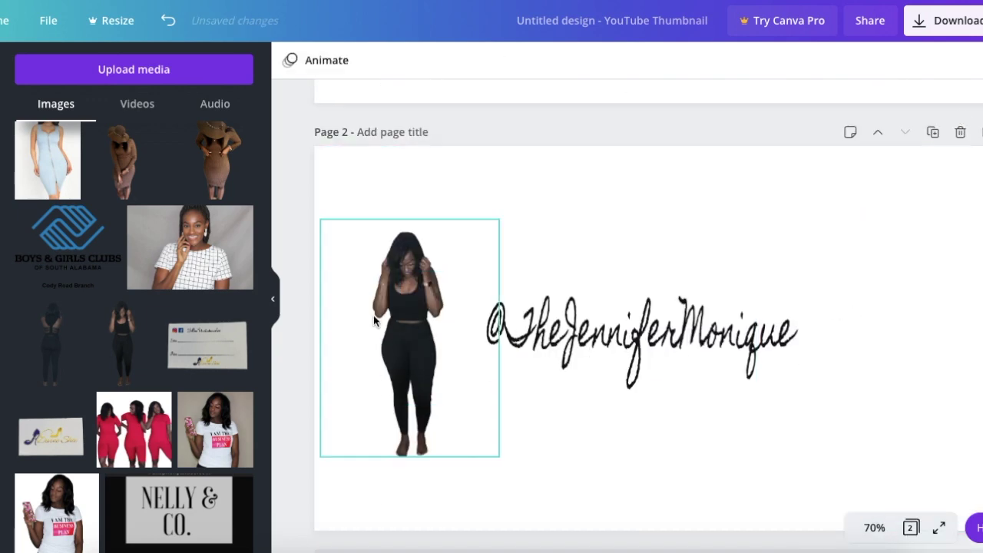
pyautogui.click(408, 322)
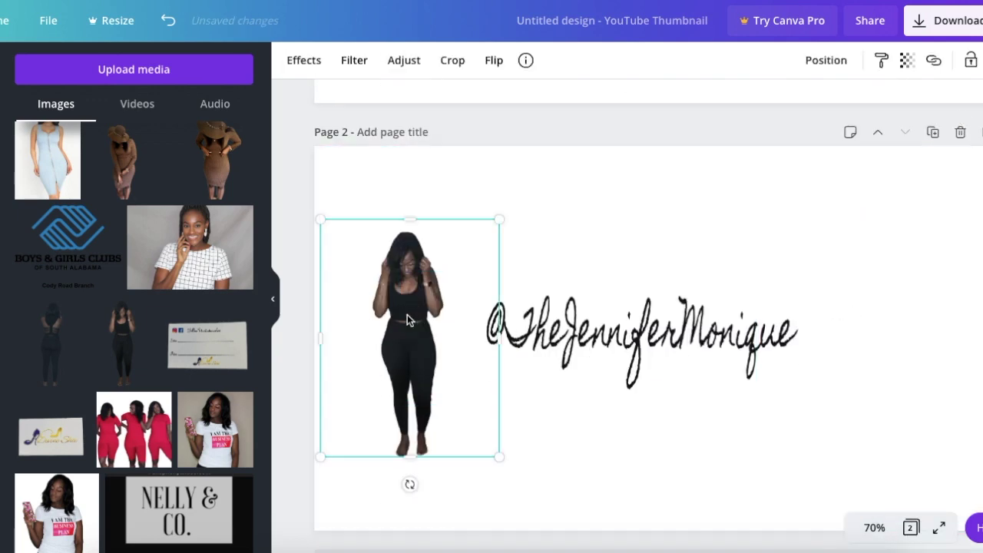
pyautogui.press('Delete')
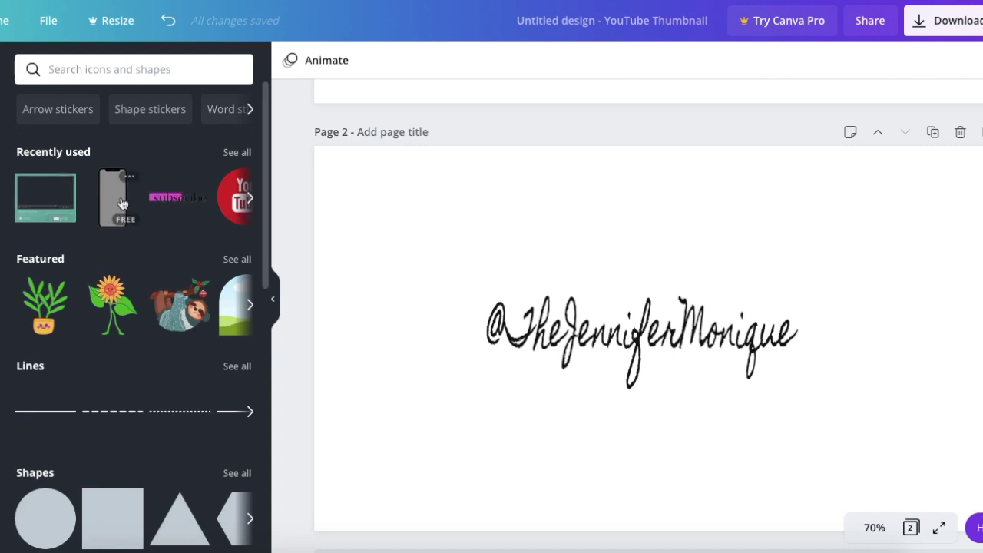
# Search the elements for "instagram logo" and insert the free outlined retro camera icon on page 2.
pyautogui.click(180, 75)
pyautogui.write('inst')
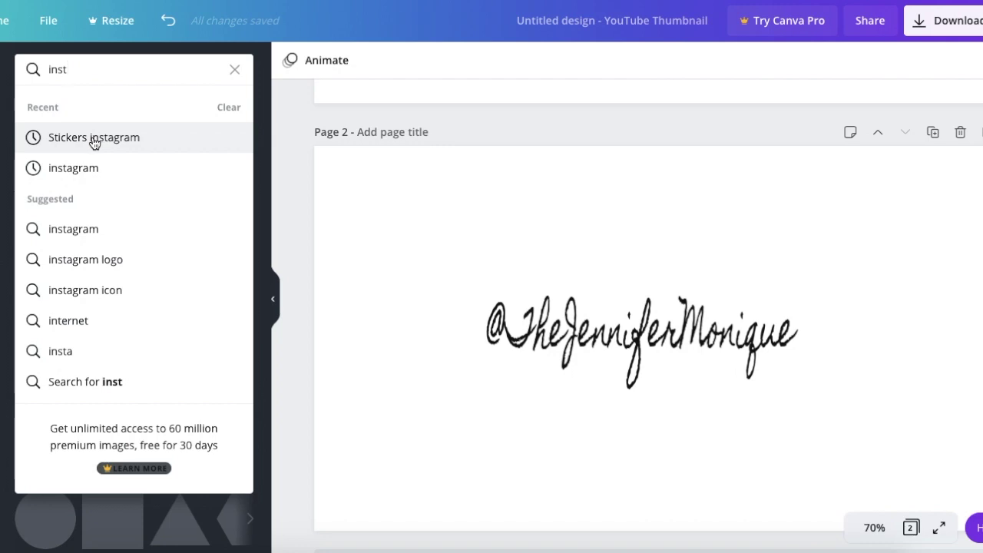
pyautogui.click(105, 265)
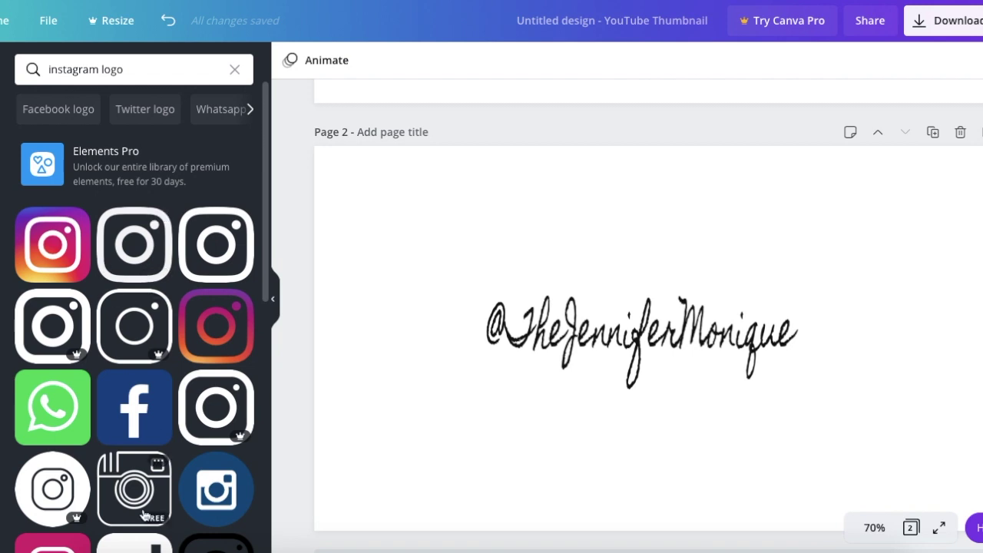
pyautogui.click(135, 489)
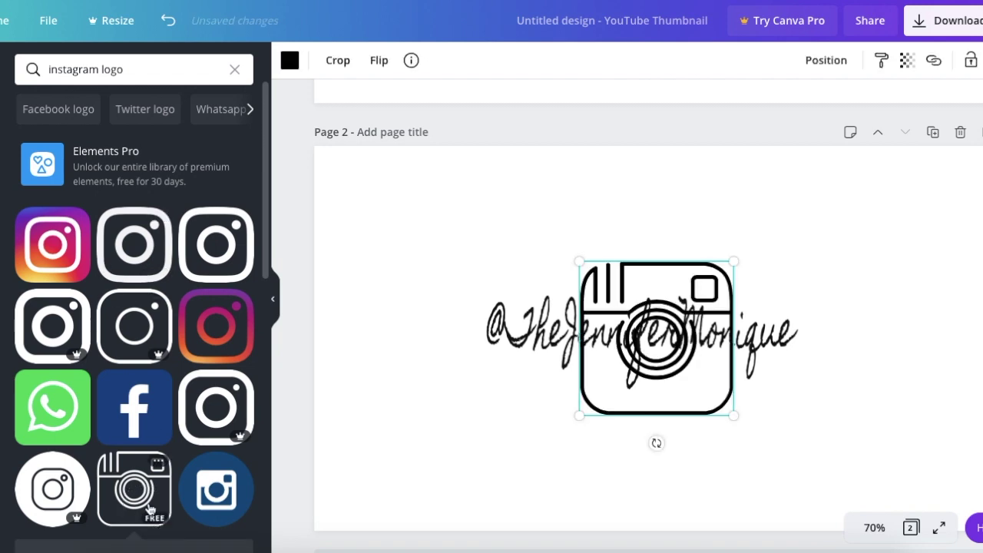
# Move the camera icon to the left of the handwritten handle and shrink it to fit beside the text.
pyautogui.moveTo(639, 384); pyautogui.dragTo(392, 371)
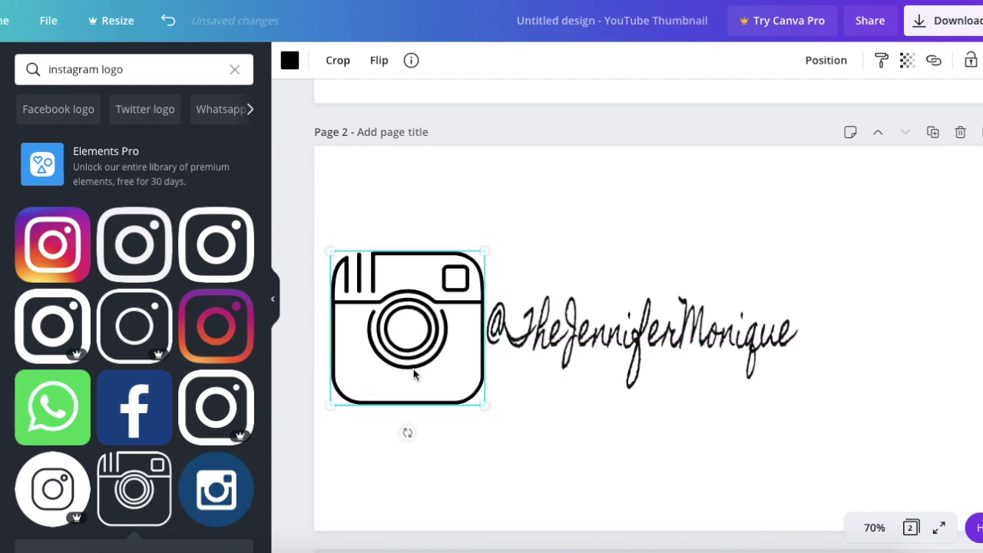
pyautogui.moveTo(485, 407); pyautogui.dragTo(436, 355)
pyautogui.moveTo(398, 296); pyautogui.dragTo(413, 308)
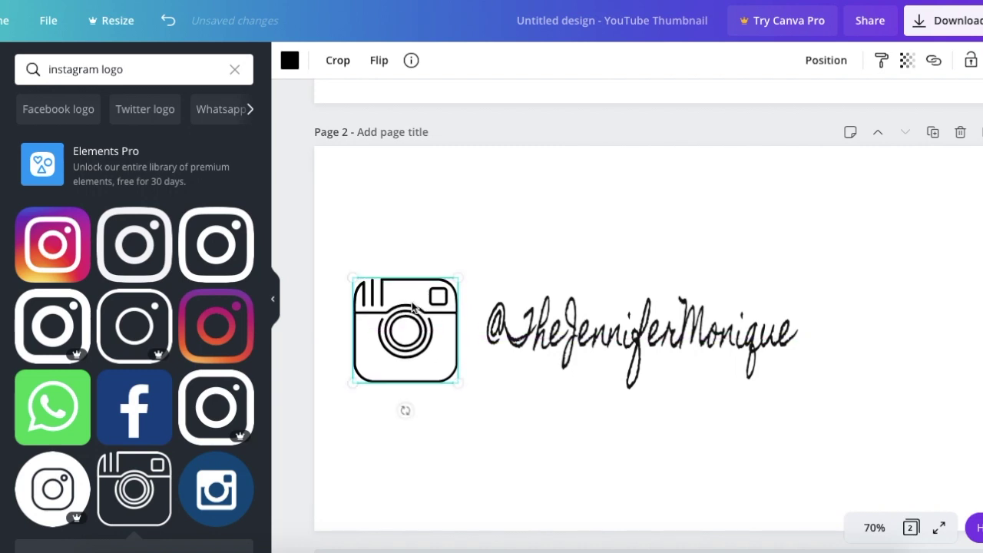
# Search the elements for "follow me" and browse the resulting graphics.
pyautogui.doubleClick(132, 71)
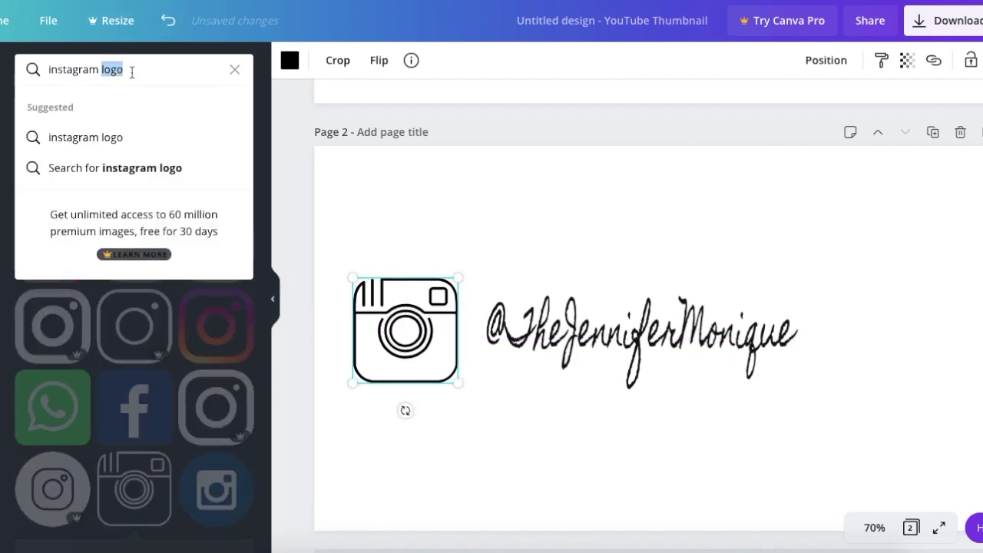
pyautogui.press('BackSpace')
pyautogui.press('BackSpace')
pyautogui.press('BackSpace')
pyautogui.press('BackSpace')
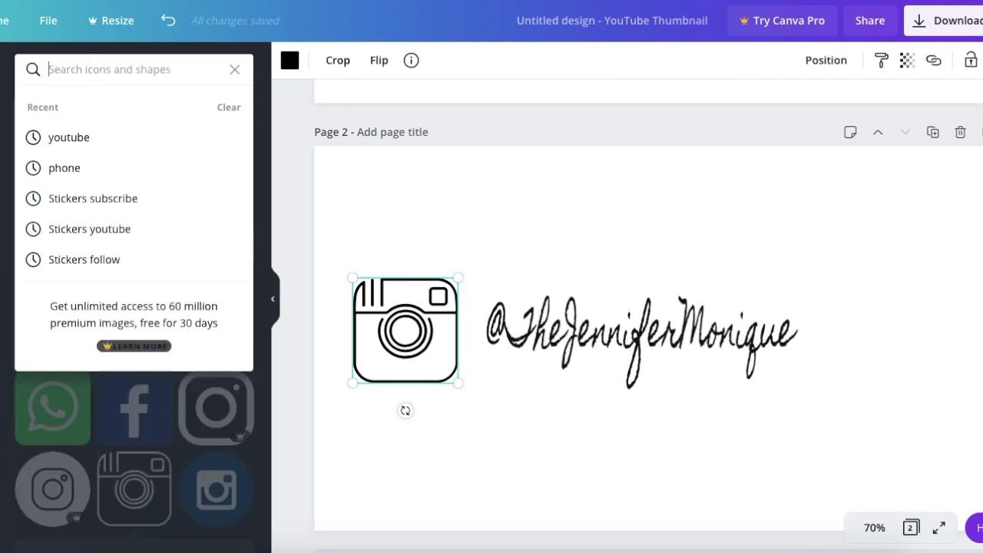
pyautogui.write('go')
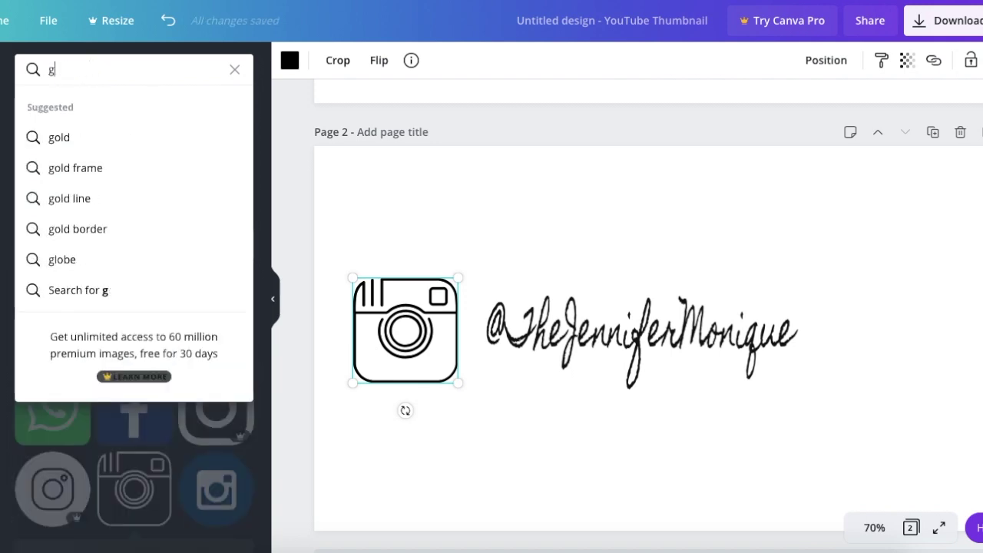
pyautogui.press('BackSpace')
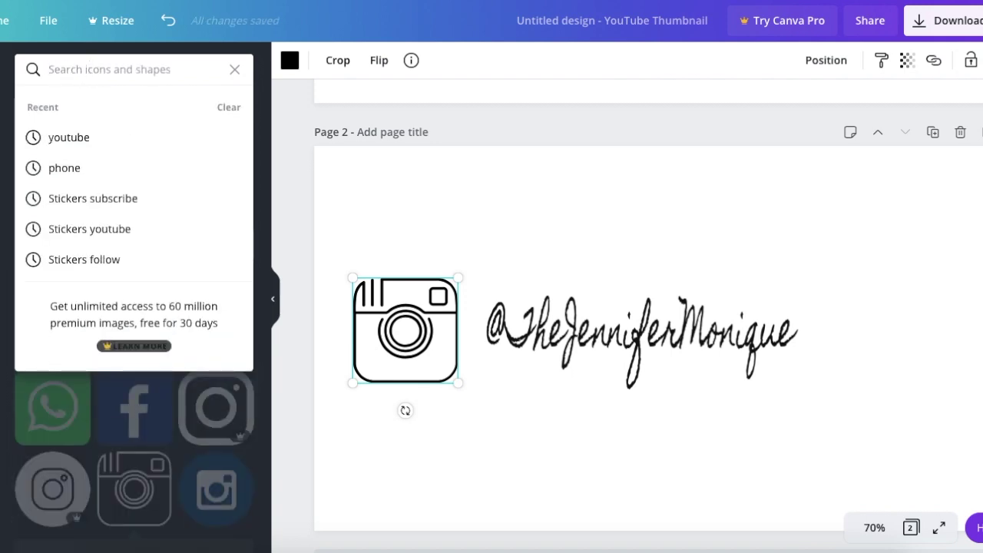
pyautogui.write('foll')
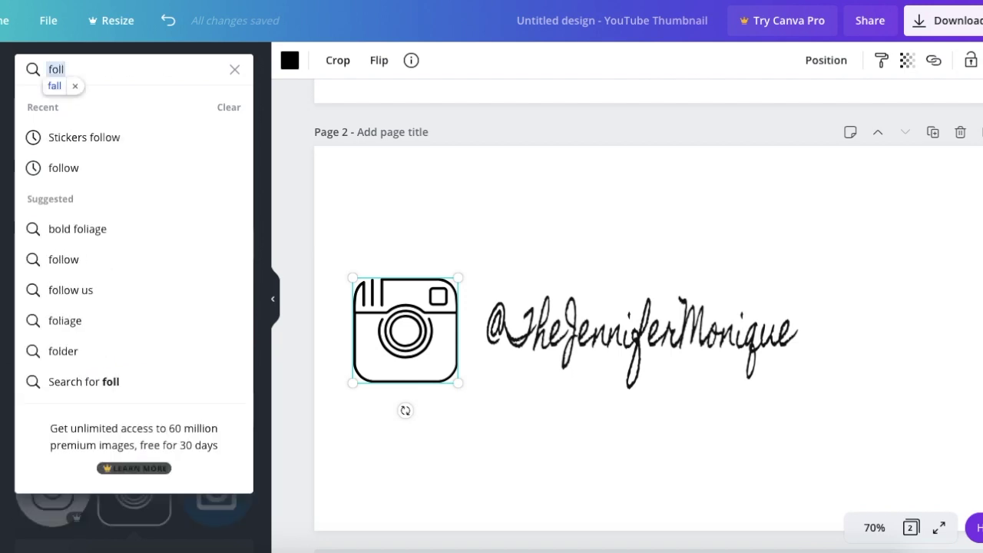
pyautogui.write('ow')
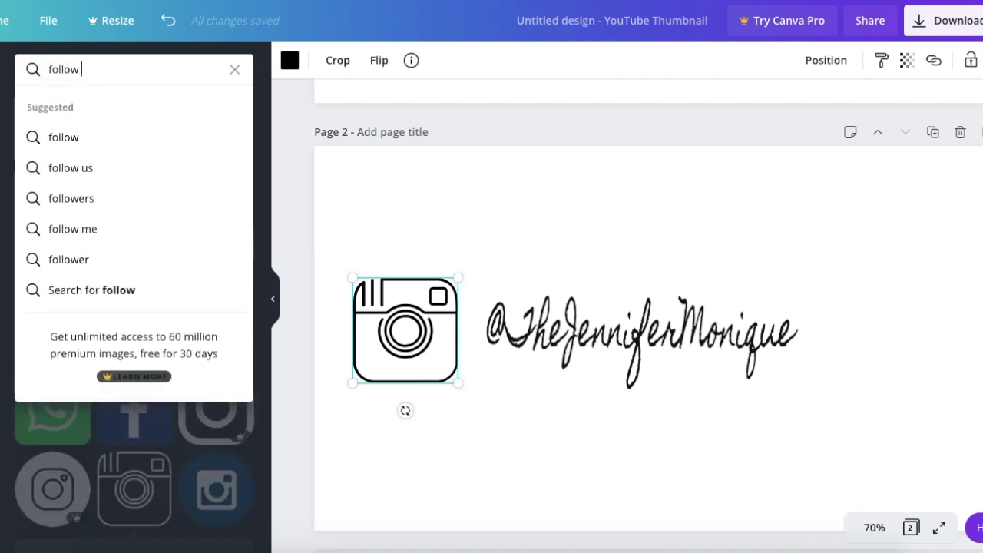
pyautogui.click(96, 229)
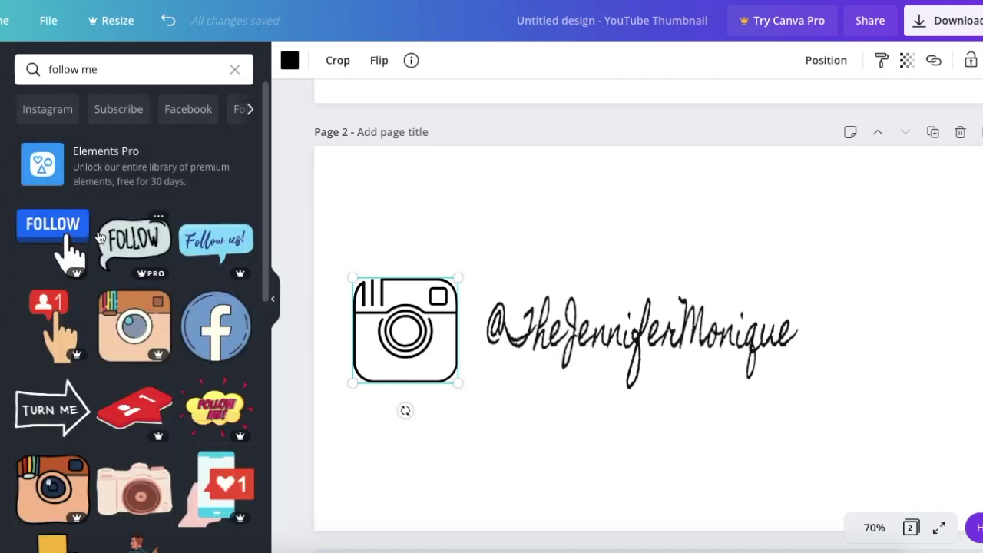
pyautogui.scroll(-4, 99, 238)
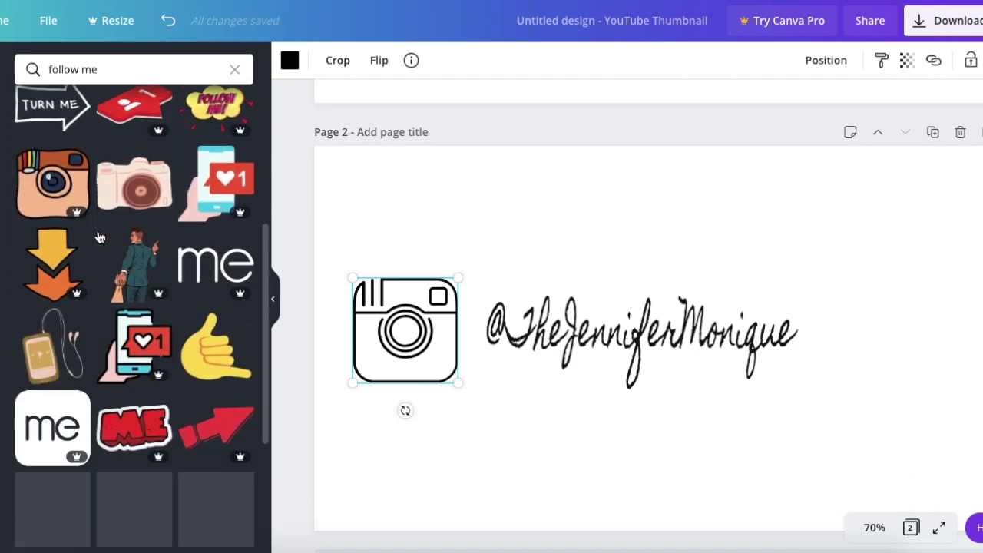
pyautogui.scroll(5, 100, 238)
# Broaden the element search to "follow" and look through the graphics for a suitable one.
pyautogui.click(131, 72)
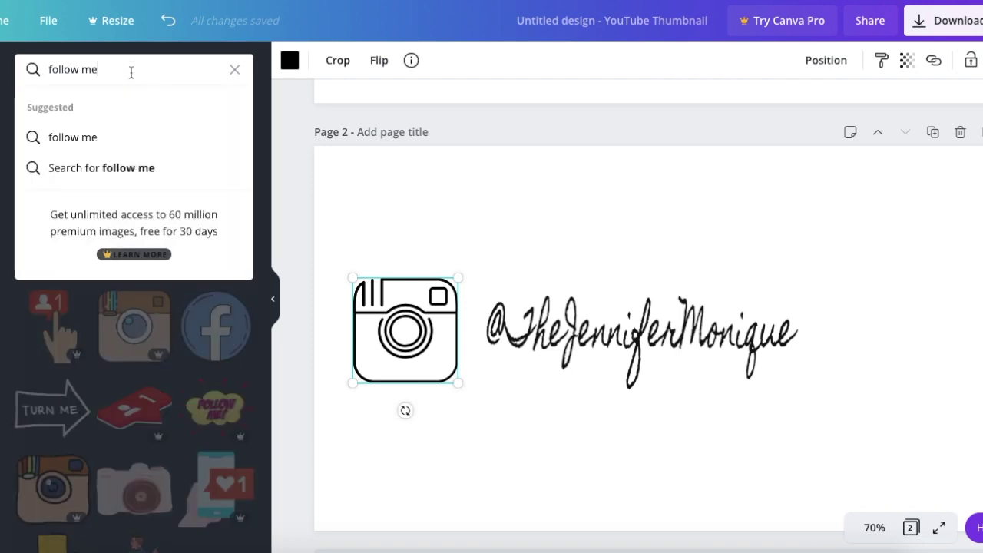
pyautogui.press('BackSpace')
pyautogui.press('Return')
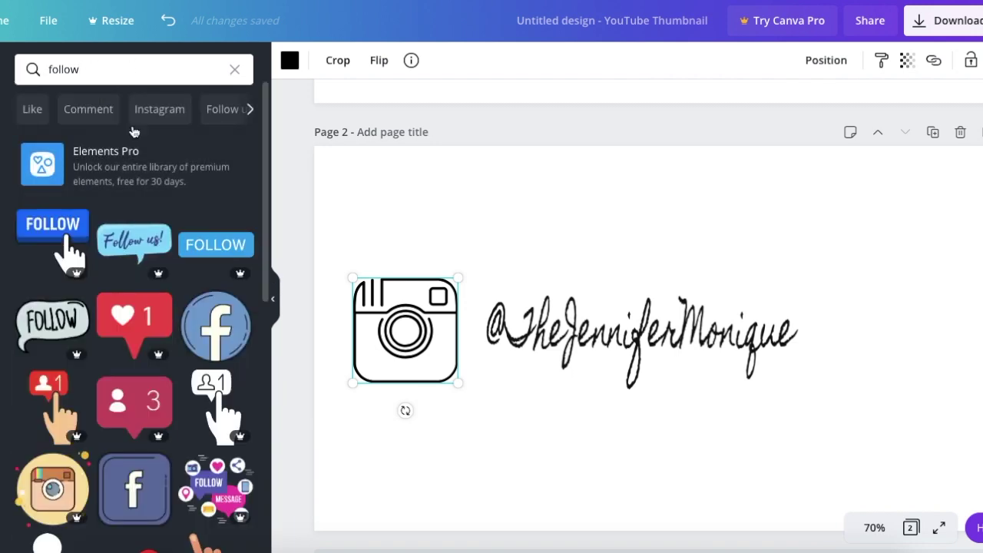
pyautogui.scroll(-6, 136, 223)
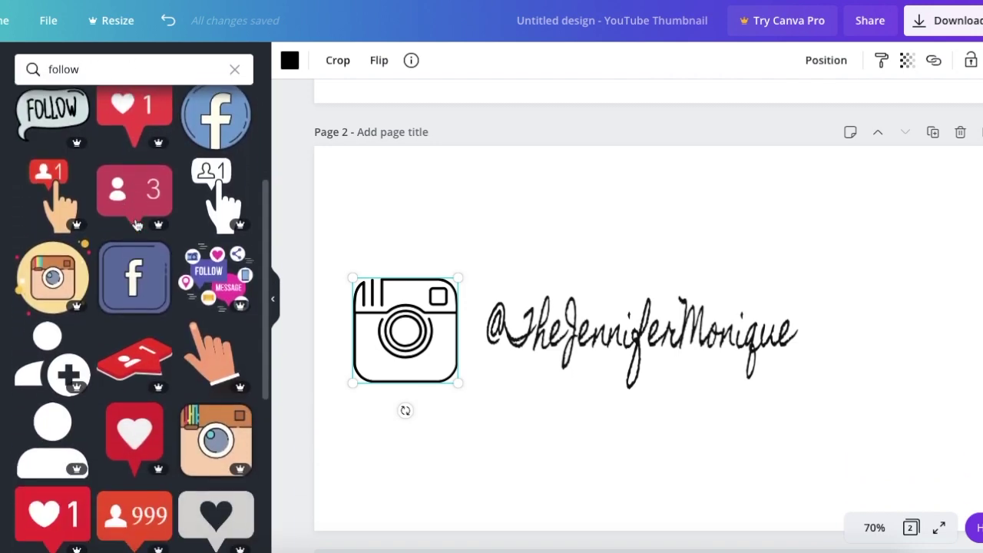
pyautogui.scroll(-1, 136, 223)
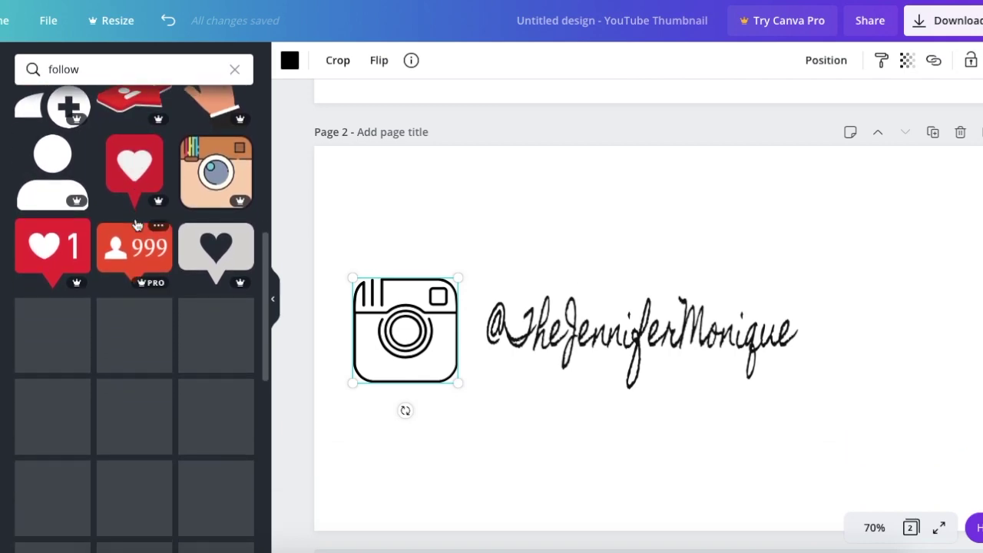
pyautogui.scroll(-4, 136, 224)
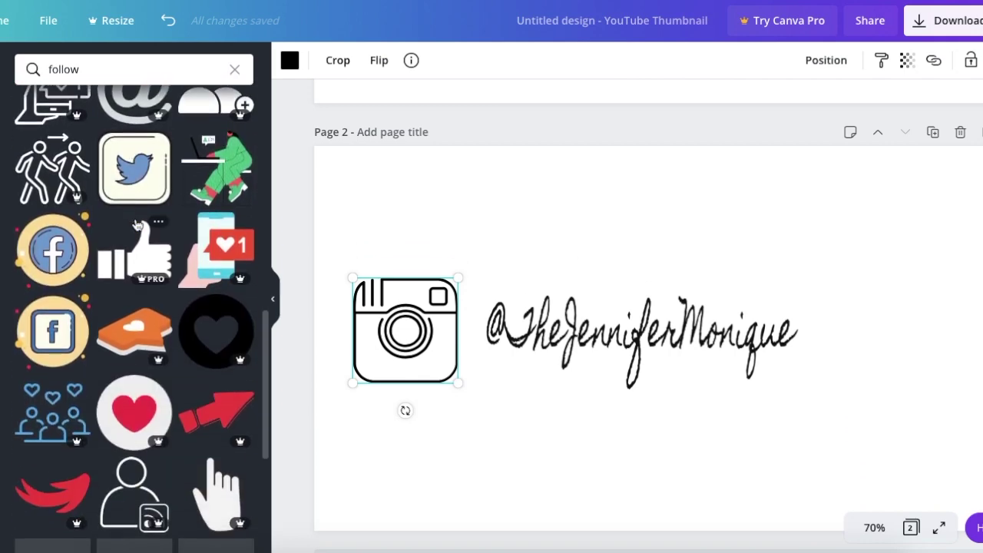
pyautogui.scroll(-2, 136, 223)
pyautogui.click(134, 68)
pyautogui.press('Return')
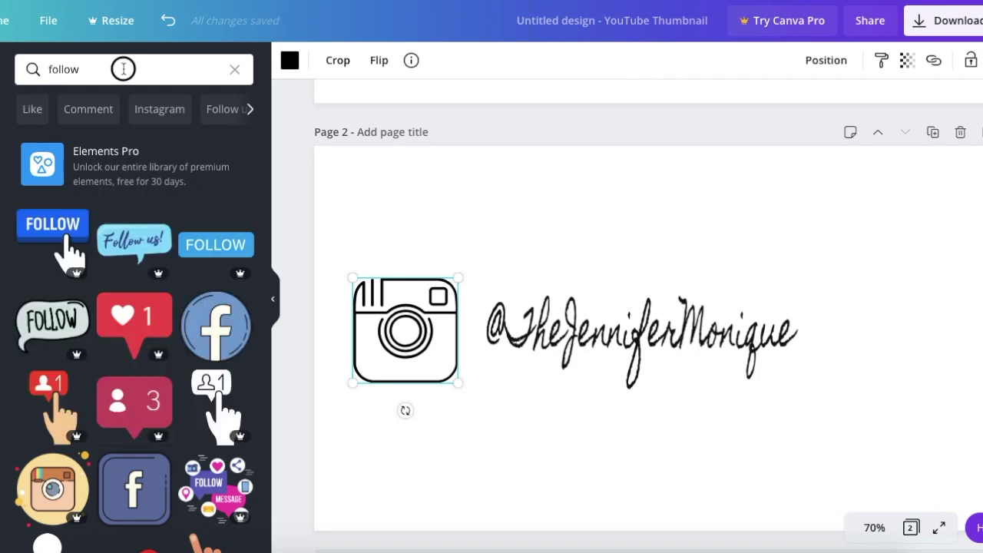
# Search the elements for "stickers follow" and place the animated "follow us" sticker with the magenta highlight above the handwritten handle.
pyautogui.click(123, 68)
pyautogui.write('fol')
pyautogui.press('BackSpace')
pyautogui.press('BackSpace')
pyautogui.press('BackSpace')
pyautogui.write('sti')
pyautogui.write('ckers gol')
pyautogui.press('BackSpace')
pyautogui.press('BackSpace')
pyautogui.press('BackSpace')
pyautogui.write('f')
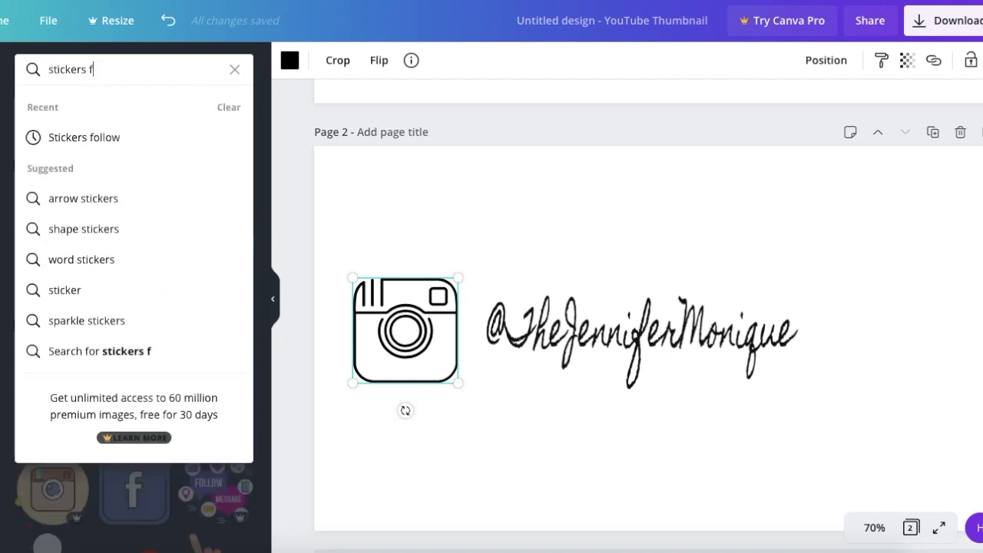
pyautogui.write('ollow')
pyautogui.press('Return')
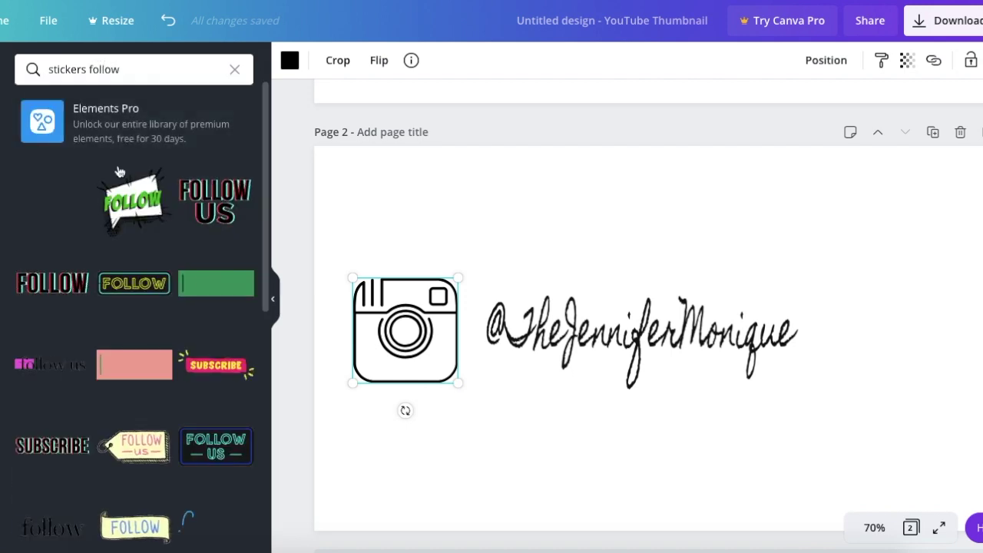
pyautogui.click(40, 368)
pyautogui.moveTo(514, 329); pyautogui.dragTo(509, 218)
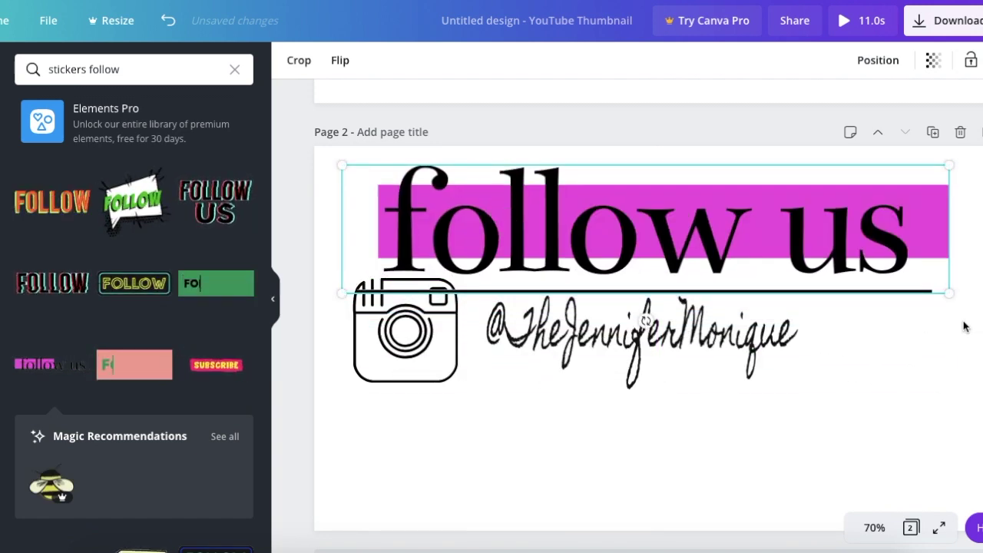
# Shrink the "follow us" sticker and position it just above the camera icon and the handwritten handle.
pyautogui.moveTo(950, 292); pyautogui.dragTo(684, 238)
pyautogui.moveTo(514, 180); pyautogui.dragTo(517, 207)
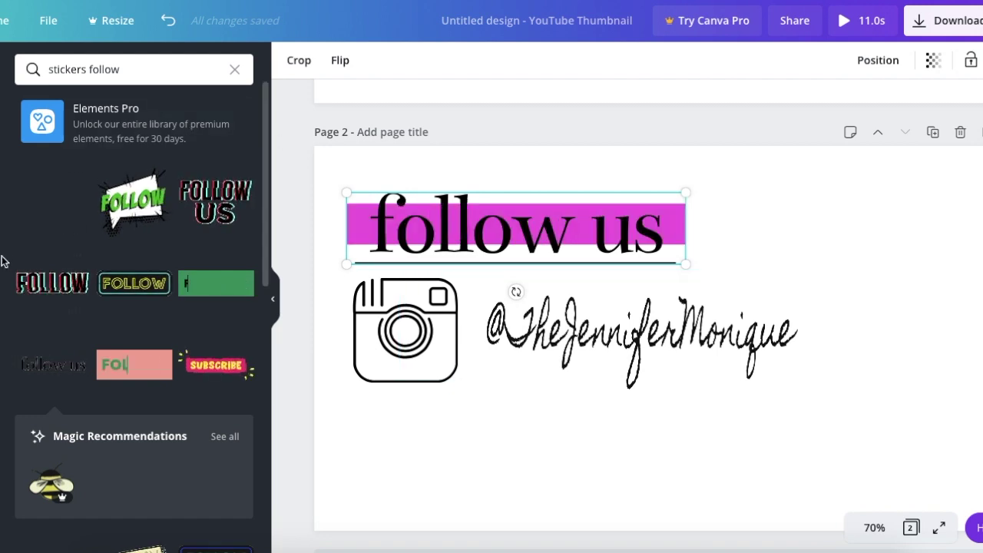
# Search the elements for "phone" and add the free smartphone frame to the right of the handwritten handle.
pyautogui.click(234, 69)
pyautogui.write('phoe')
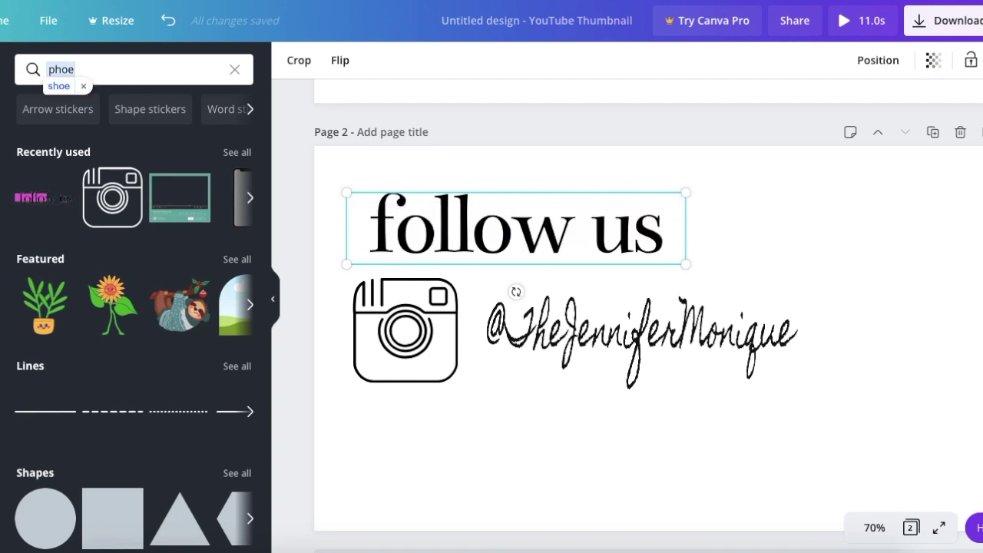
pyautogui.press('BackSpace')
pyautogui.write('n')
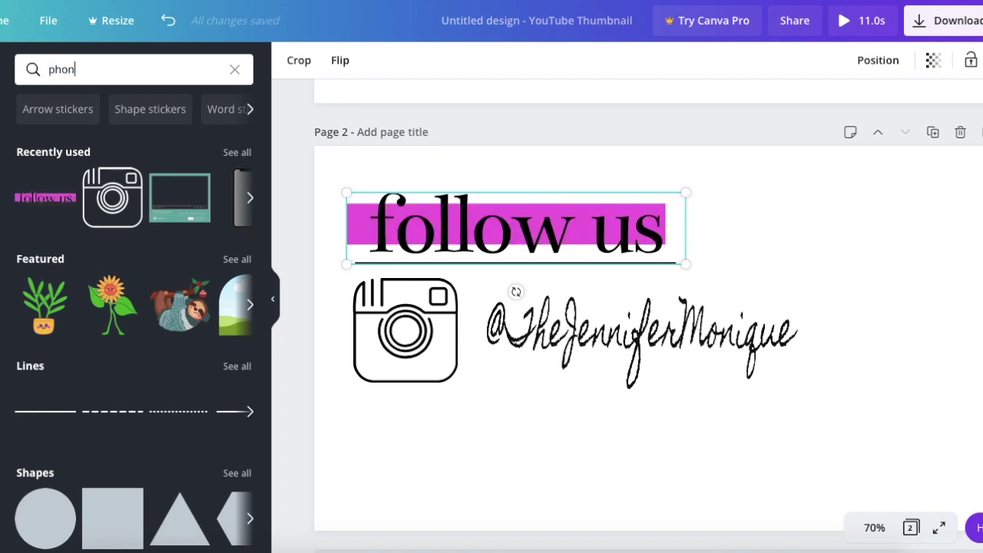
pyautogui.write('e')
pyautogui.press('Return')
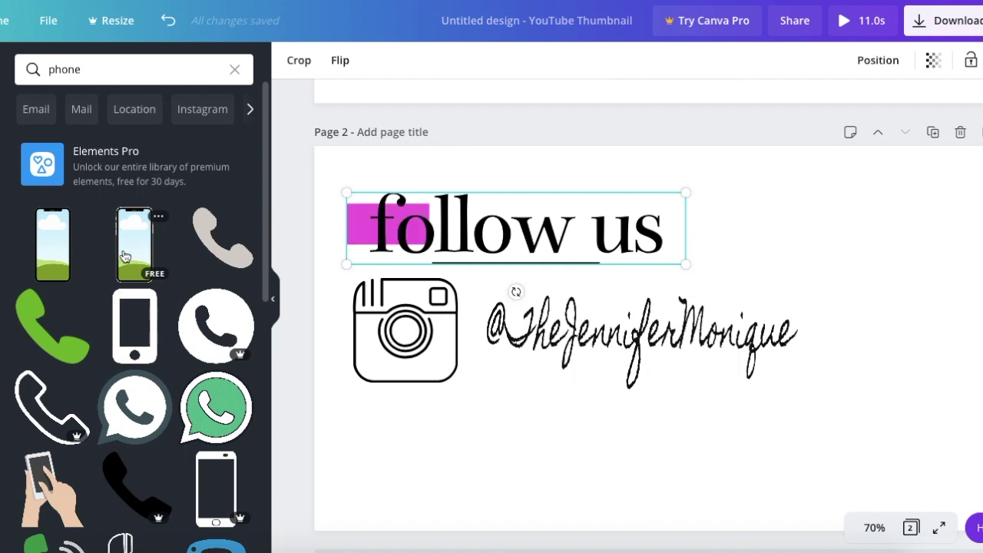
pyautogui.moveTo(125, 255); pyautogui.dragTo(868, 238)
# Enlarge the phone frame to over half the page height and position it just right of the handwritten handle.
pyautogui.moveTo(835, 207); pyautogui.dragTo(807, 164)
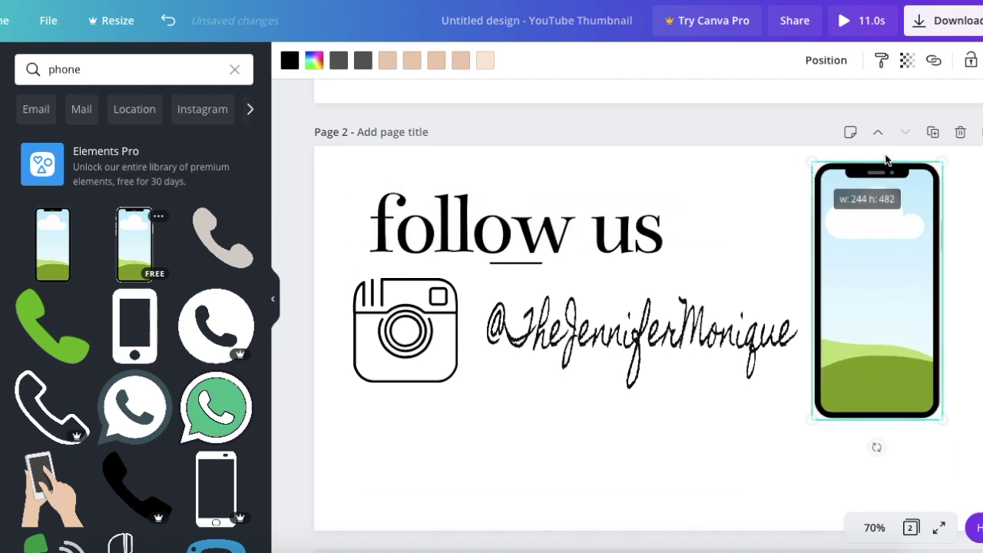
pyautogui.moveTo(944, 165); pyautogui.dragTo(957, 165)
pyautogui.moveTo(863, 295); pyautogui.dragTo(866, 308)
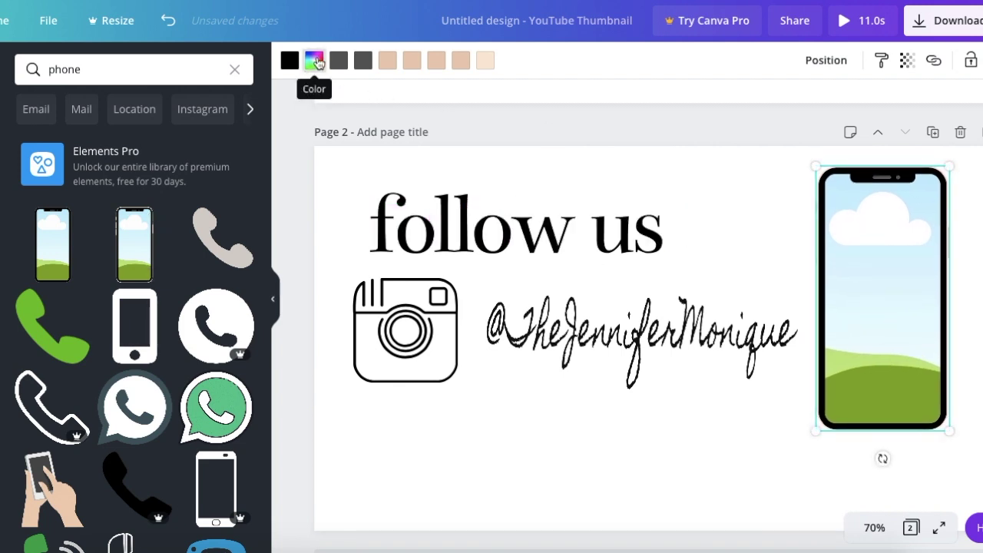
# Try filling the phone frame's screen with the pale beige document color, and undo the fill.
pyautogui.click(315, 60)
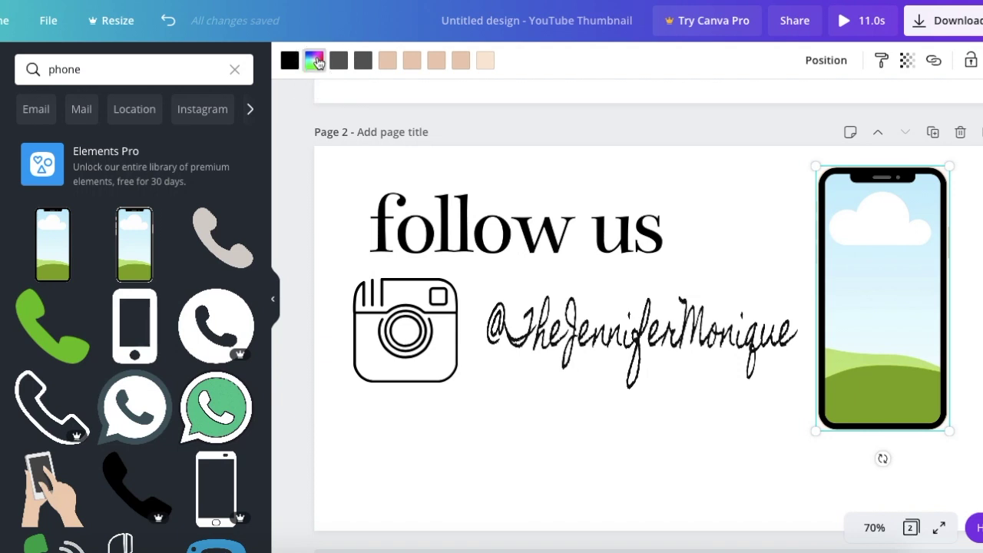
pyautogui.click(157, 212)
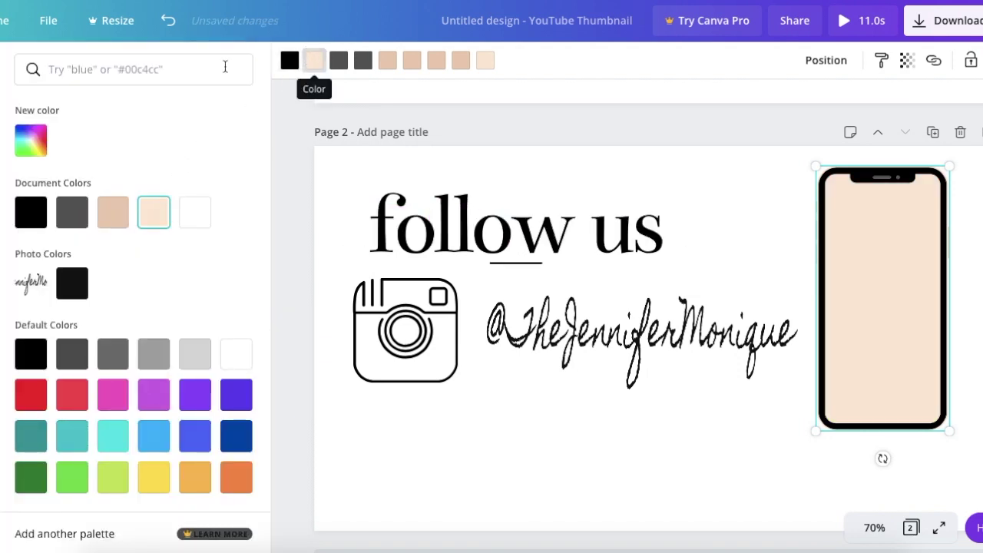
pyautogui.click(174, 23)
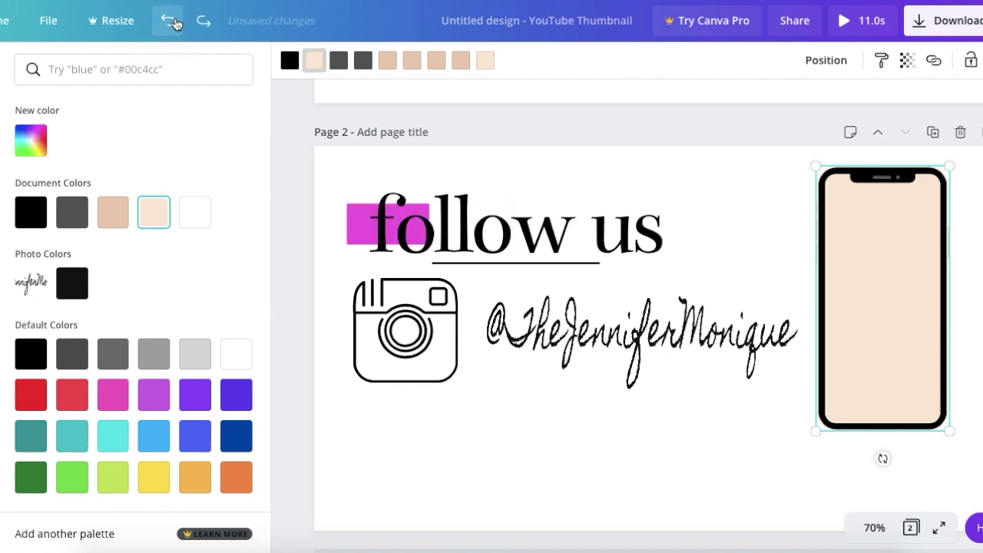
pyautogui.click(172, 26)
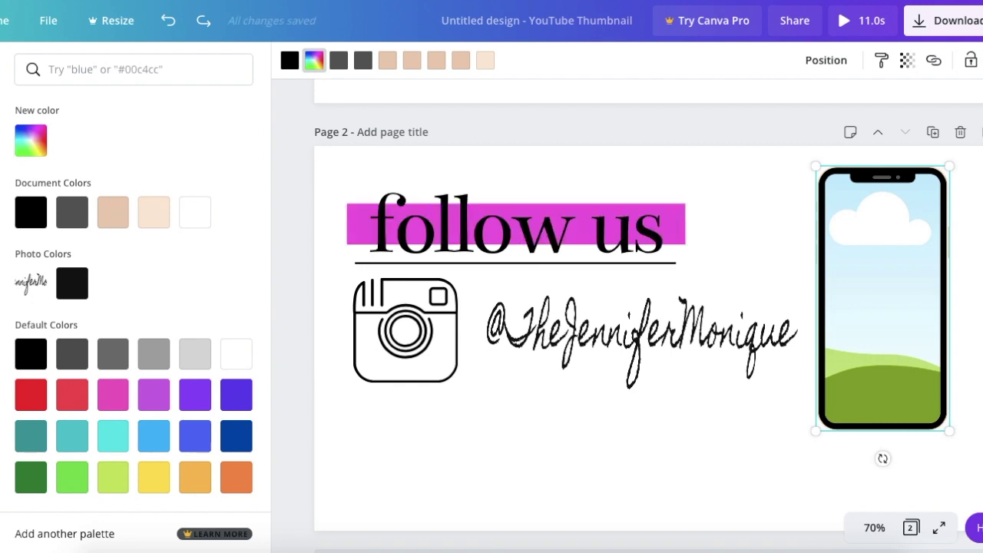
# Insert the uploaded Instagram profile grid screenshot into the phone frame's screen.
pyautogui.click(1, 134)
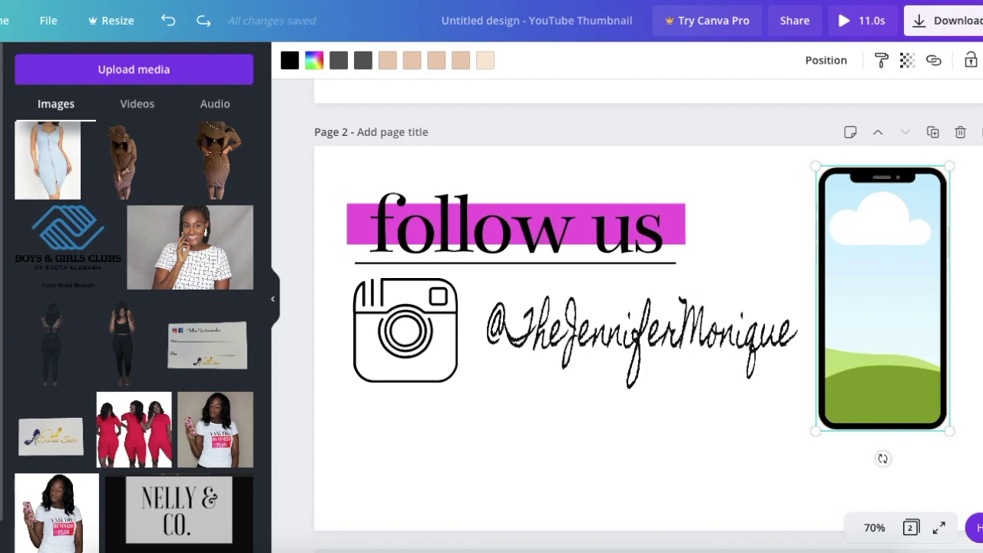
pyautogui.scroll(-10, 131, 184)
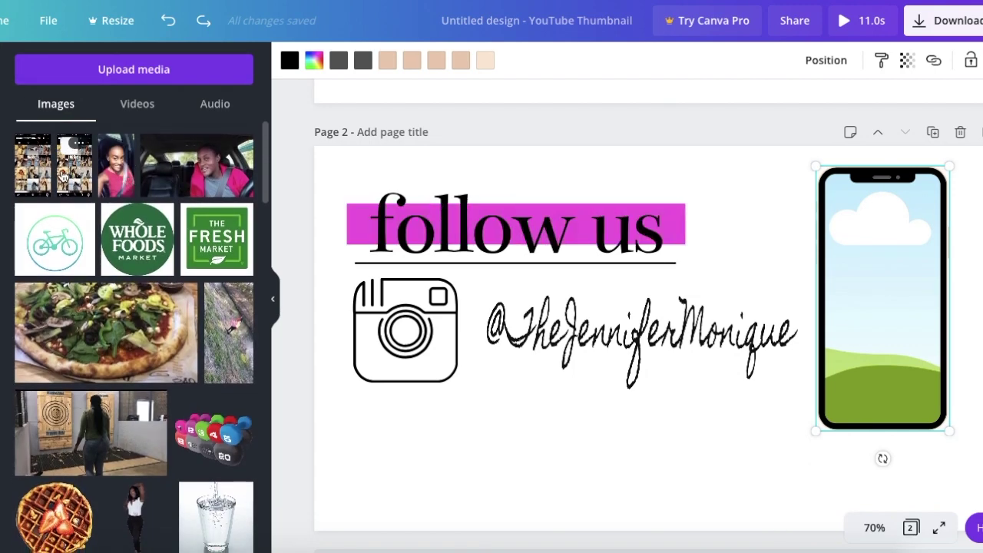
pyautogui.moveTo(63, 175); pyautogui.dragTo(637, 330)
pyautogui.moveTo(668, 275); pyautogui.dragTo(887, 252)
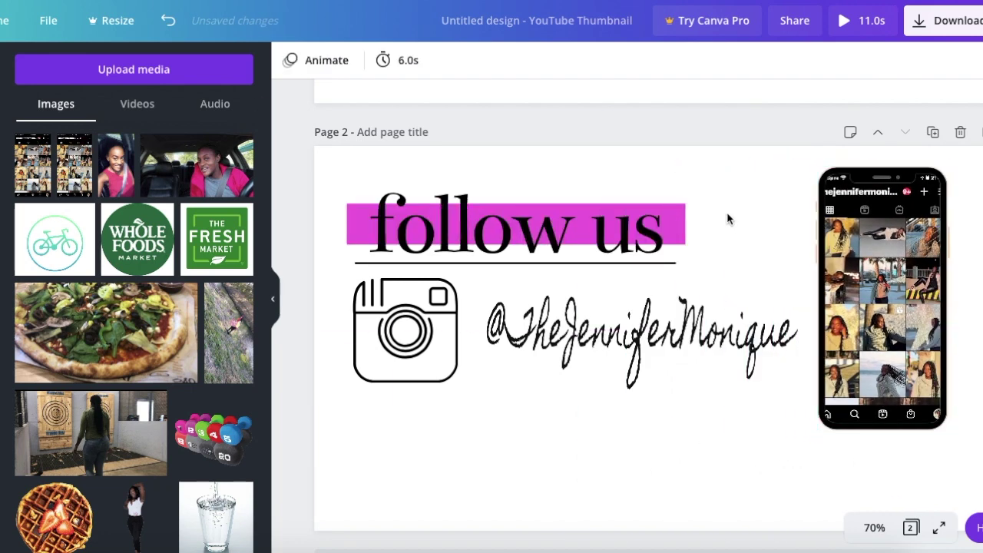
# Recolor the Instagram camera icon on page 2 from the default colors to magenta pink.
pyautogui.scroll(-1, 720, 249)
pyautogui.scroll(2, 720, 249)
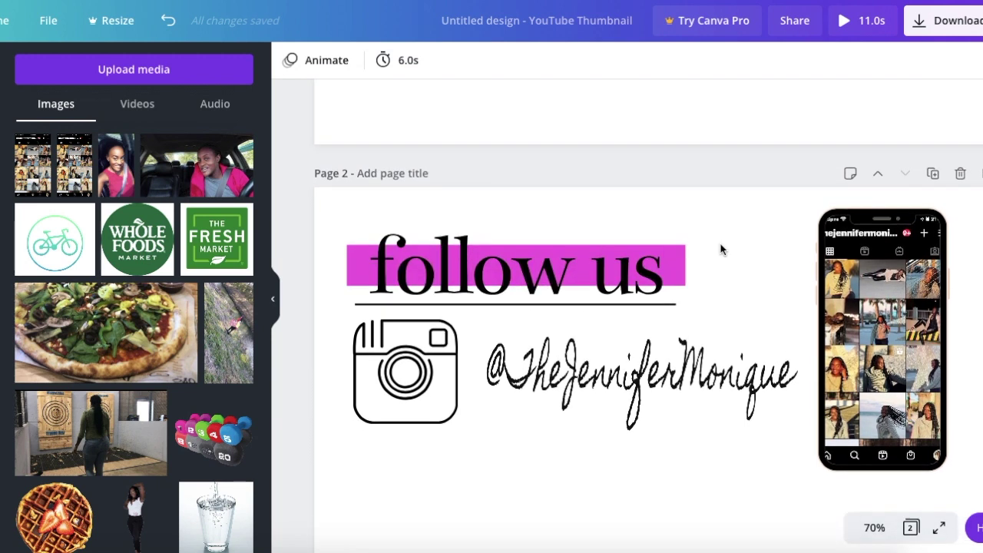
pyautogui.click(415, 354)
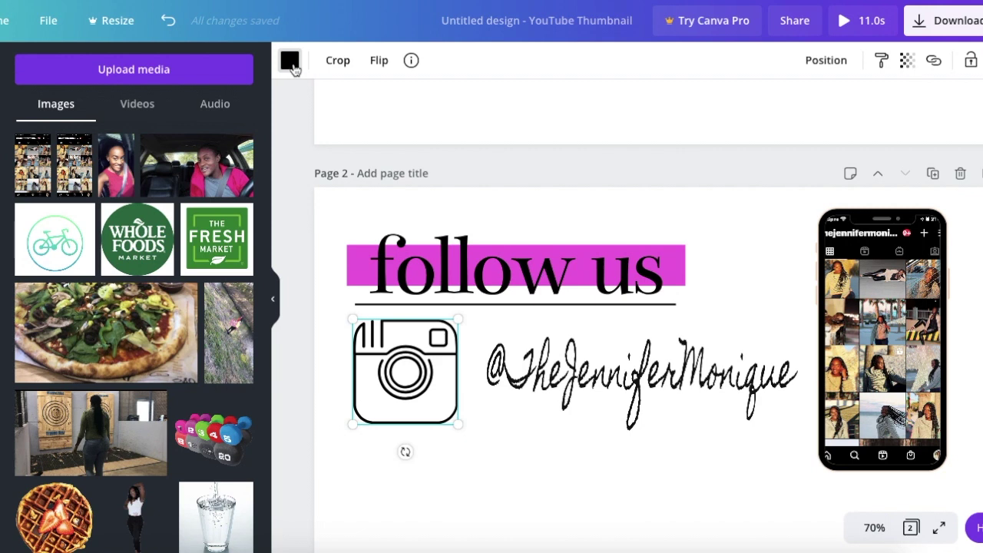
pyautogui.click(291, 62)
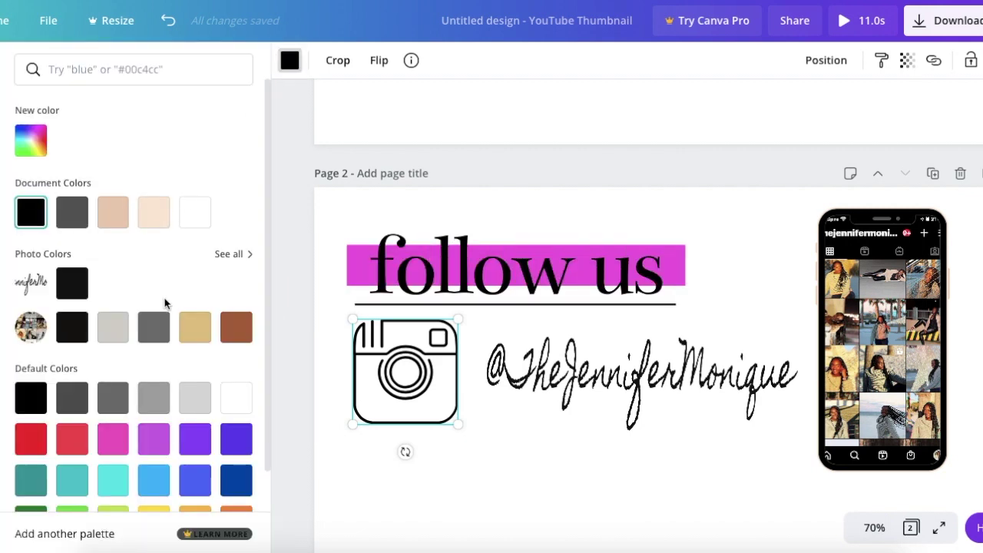
pyautogui.click(114, 439)
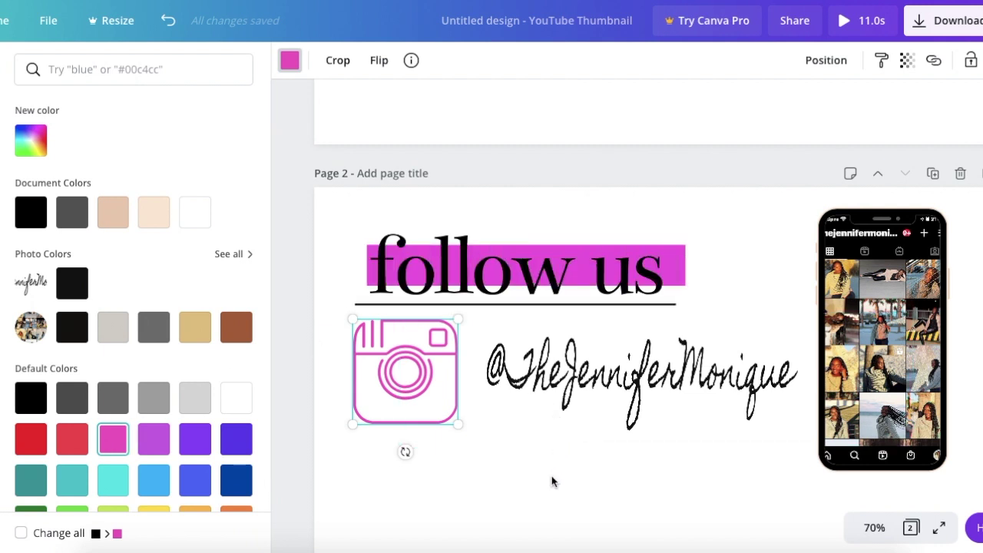
pyautogui.press('Escape')
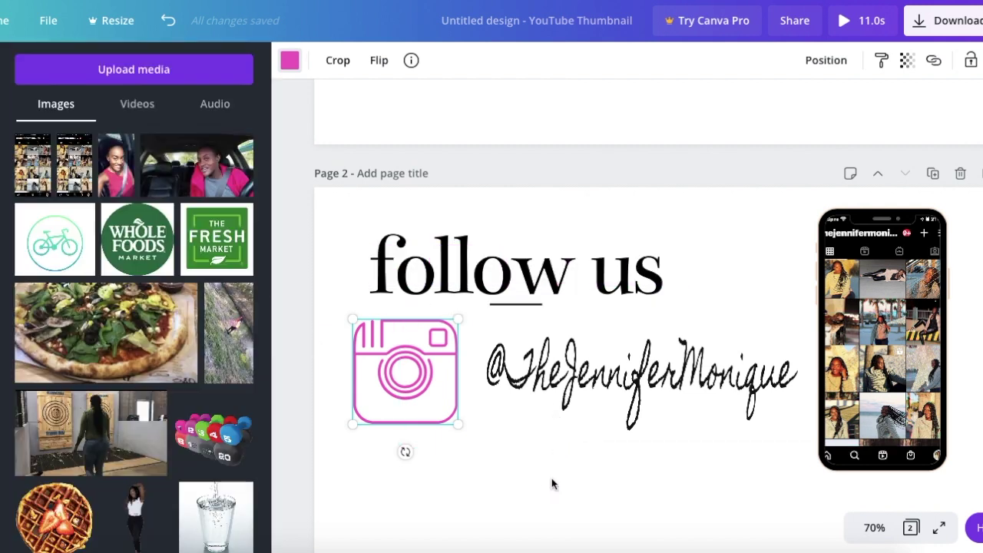
# Set the background of page 2 to the default yellow.
pyautogui.click(720, 482)
pyautogui.click(297, 63)
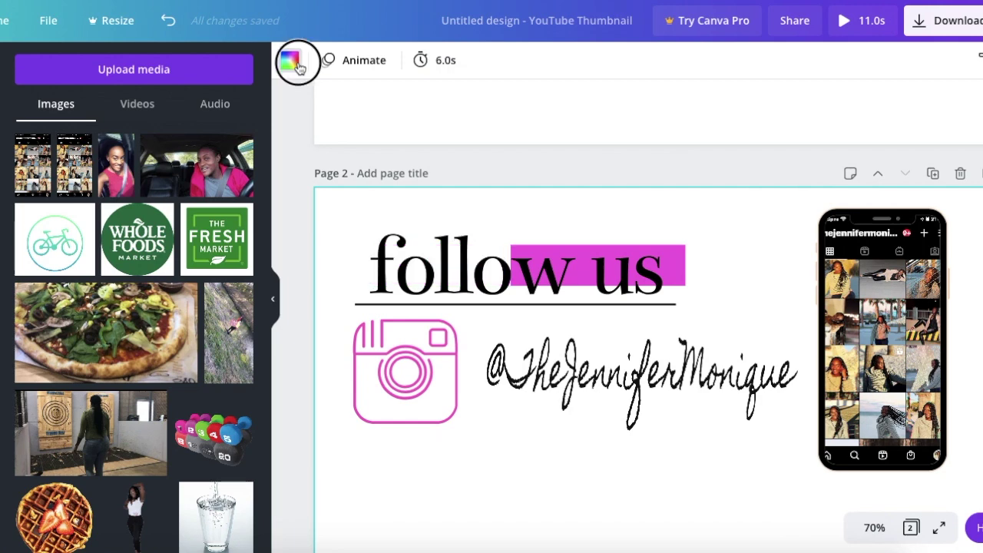
pyautogui.scroll(-1, 123, 284)
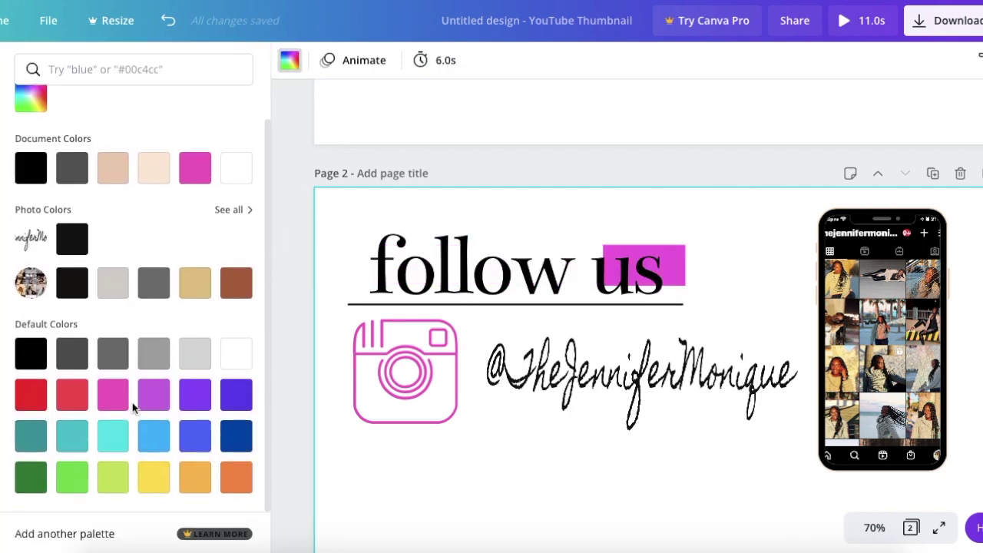
pyautogui.click(156, 483)
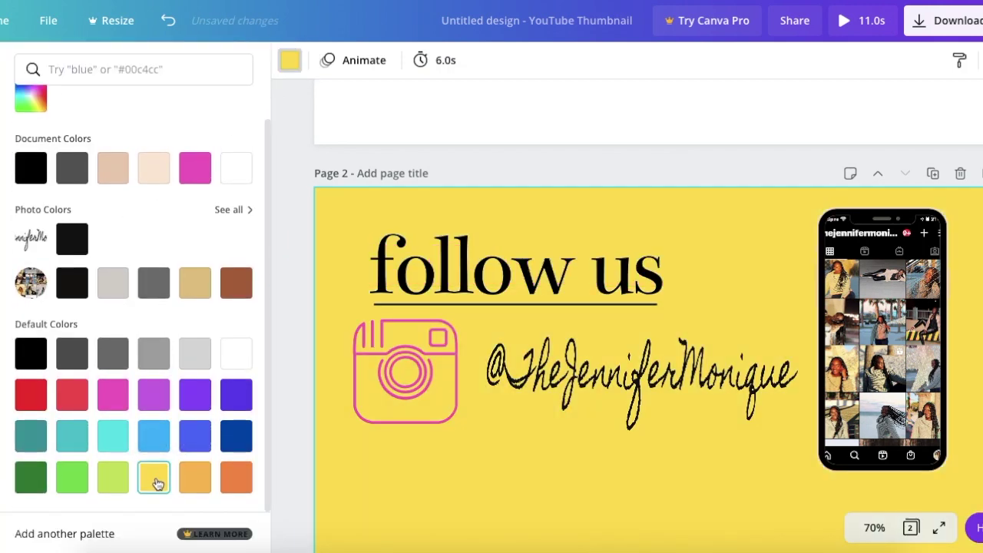
# Duplicate the yellow page 2 with all of its elements.
pyautogui.scroll(5, 622, 167)
pyautogui.scroll(-5, 623, 170)
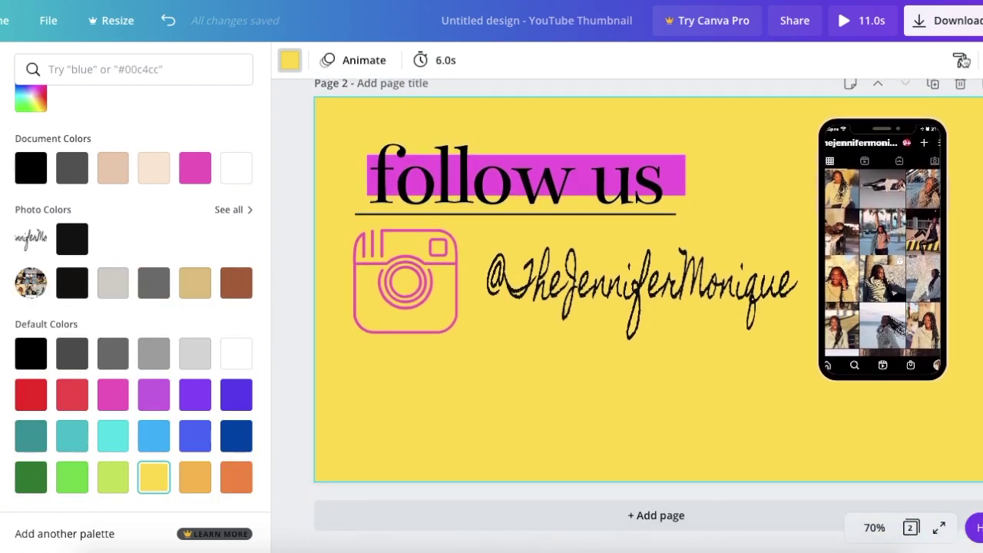
pyautogui.click(935, 86)
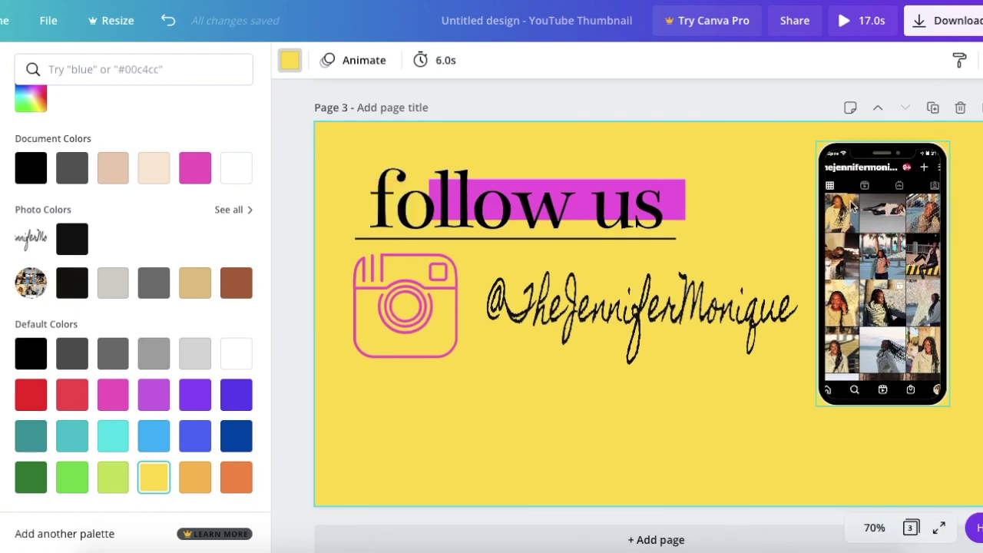
# Delete the phone frame with its screenshot, the "follow us" sticker and the camera icon from page 3.
pyautogui.click(882, 273)
pyautogui.press('Delete')
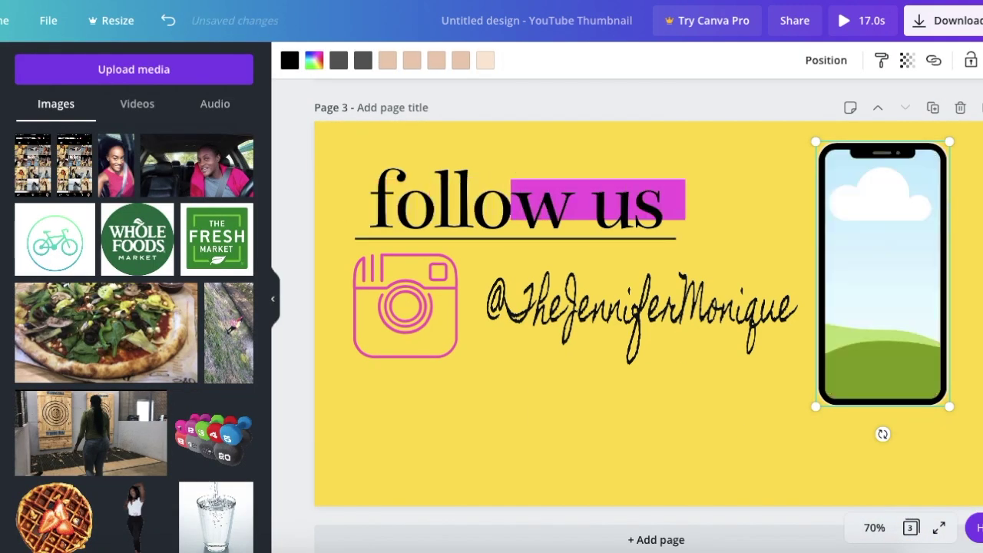
pyautogui.press('Delete')
pyautogui.click(618, 213)
pyautogui.press('Delete')
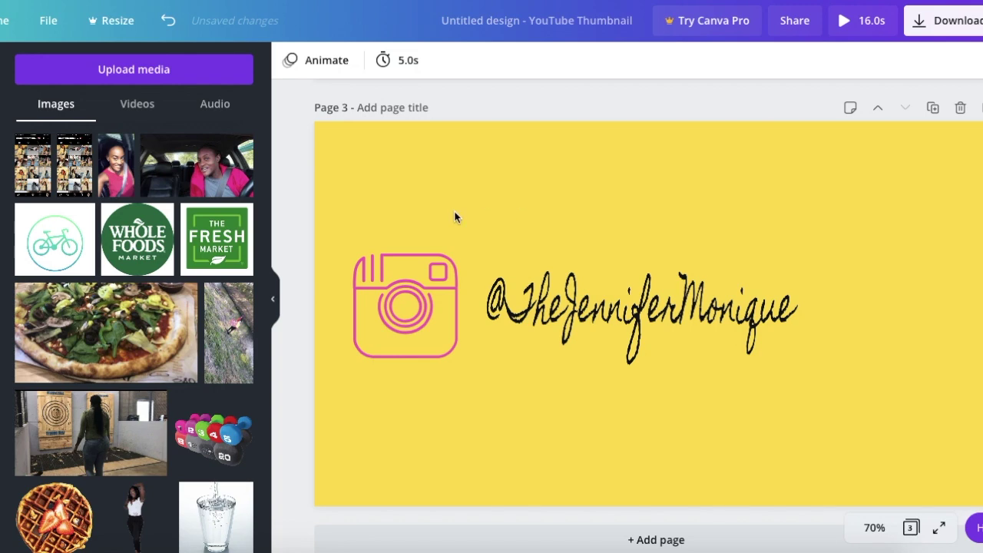
pyautogui.press('Delete')
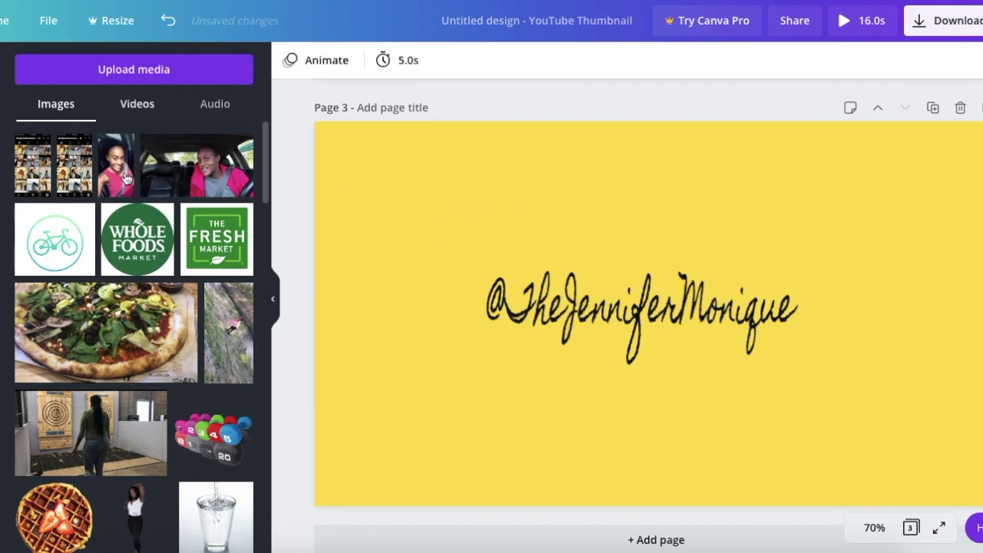
# Search the elements for "youtube stickers" and add the free round red YouTube icon left of the handle on page 3.
pyautogui.click(1, 235)
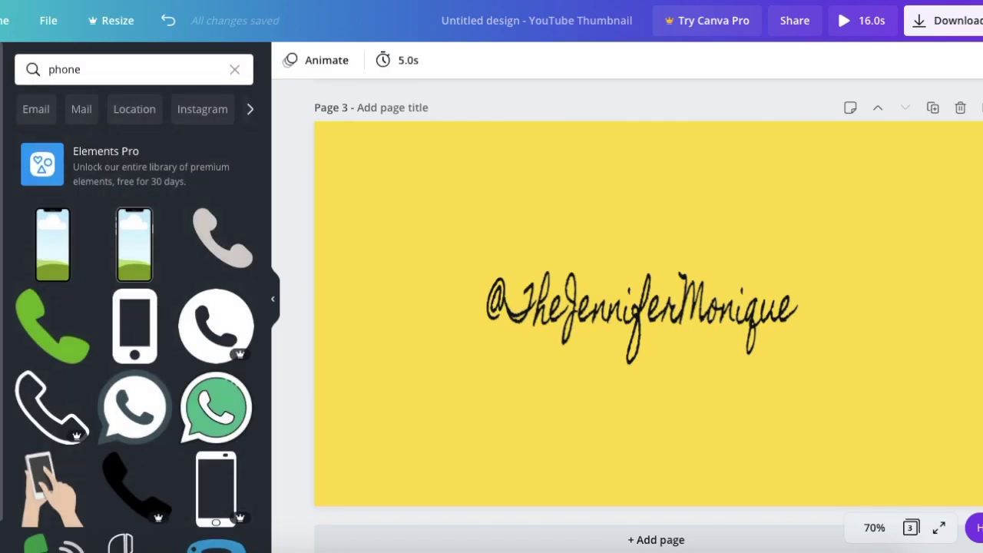
pyautogui.click(113, 69)
pyautogui.write('youtube stickers')
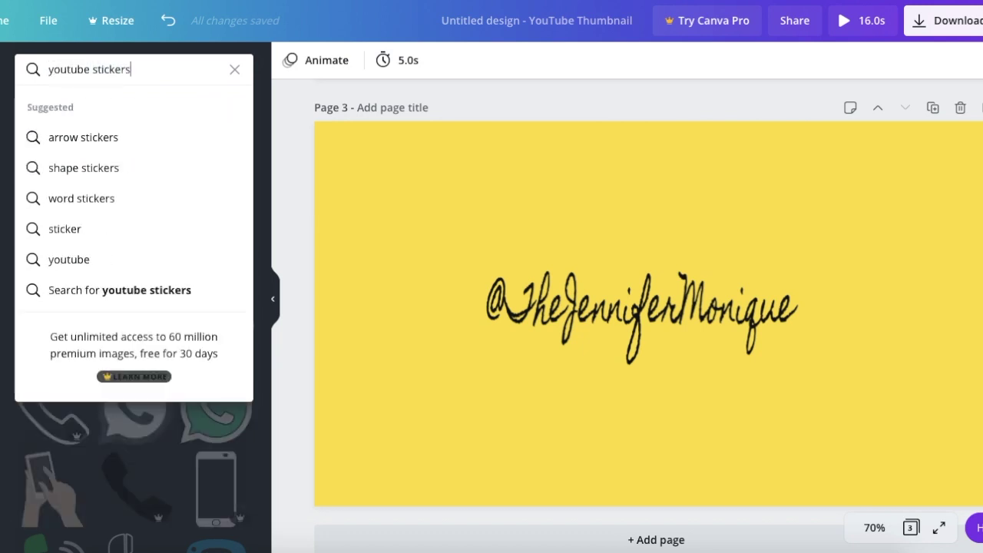
pyautogui.press('Return')
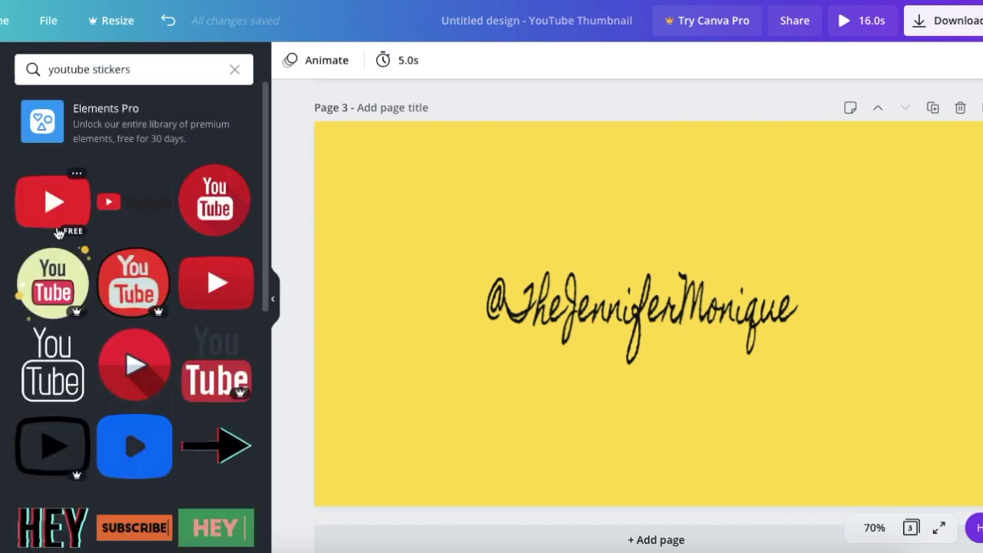
pyautogui.moveTo(218, 206); pyautogui.dragTo(373, 269)
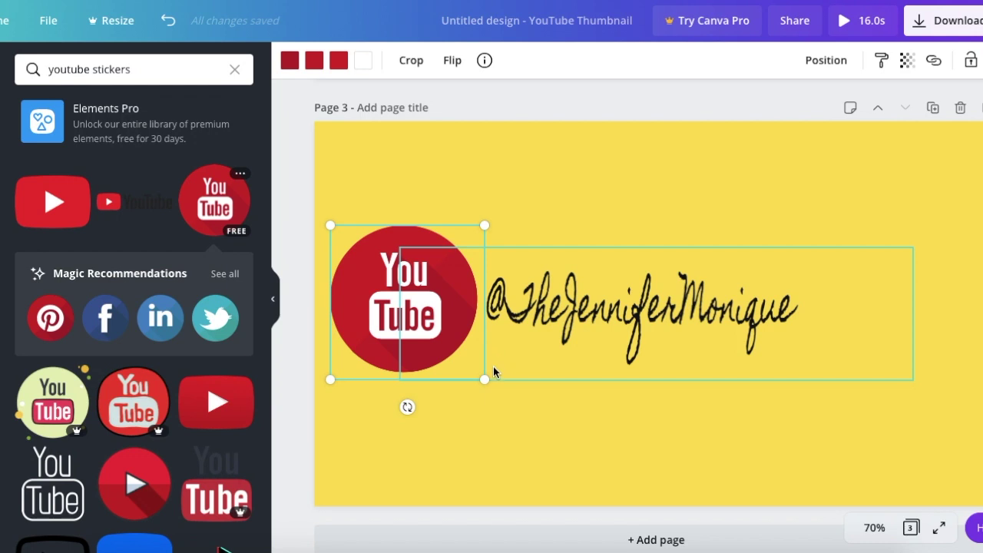
# Shrink the YouTube icon to about 227 by 227 and align it beside the handwritten handle.
pyautogui.moveTo(486, 383); pyautogui.dragTo(457, 349)
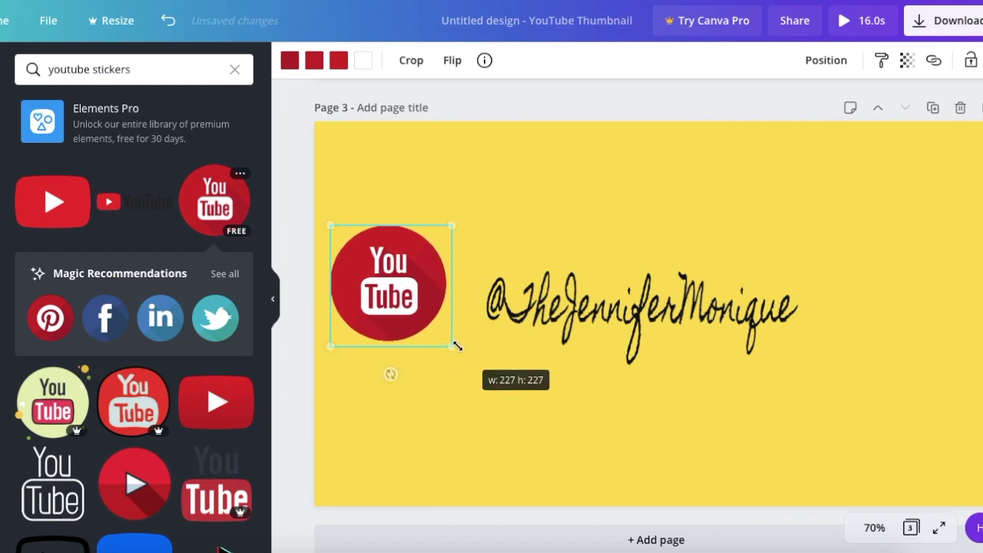
pyautogui.moveTo(407, 268); pyautogui.dragTo(422, 283)
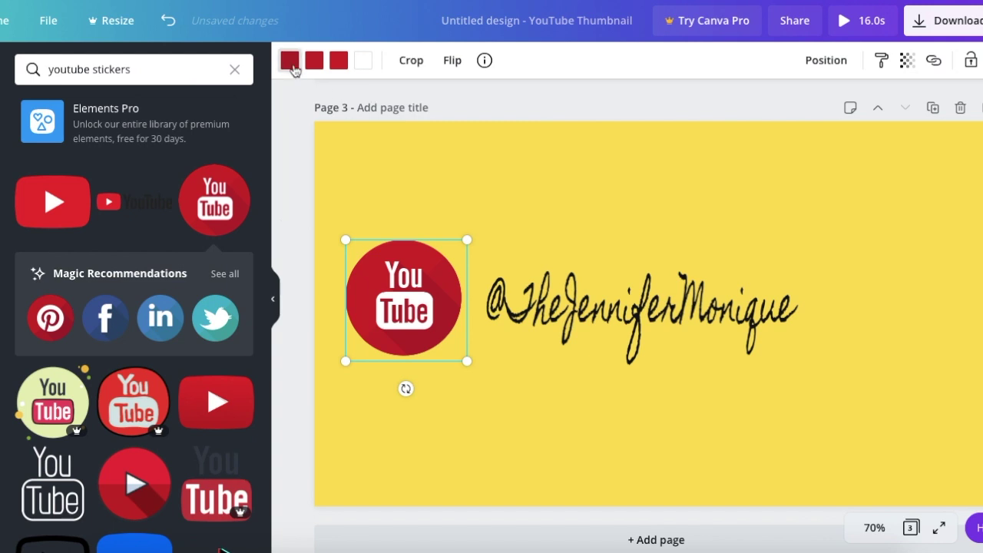
pyautogui.click(290, 62)
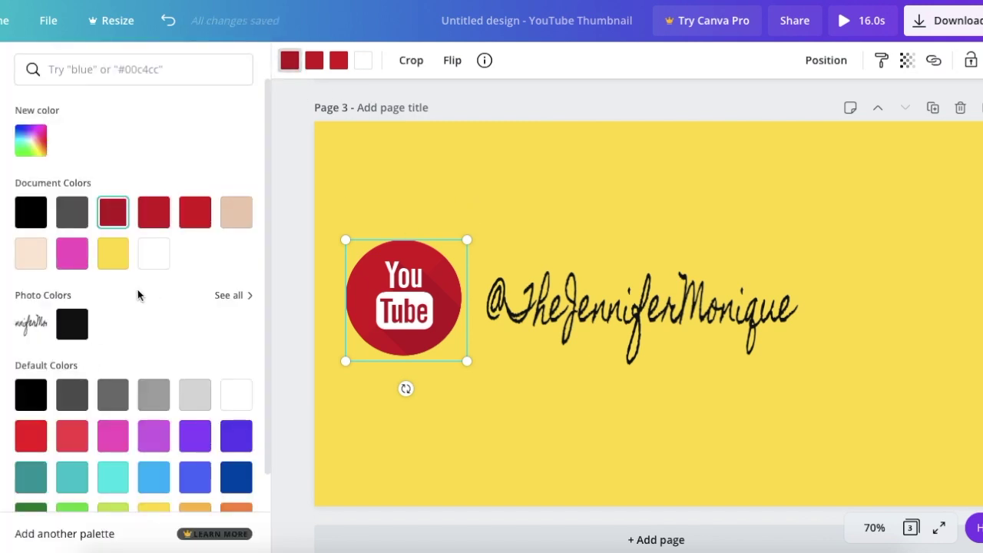
pyautogui.press('Escape')
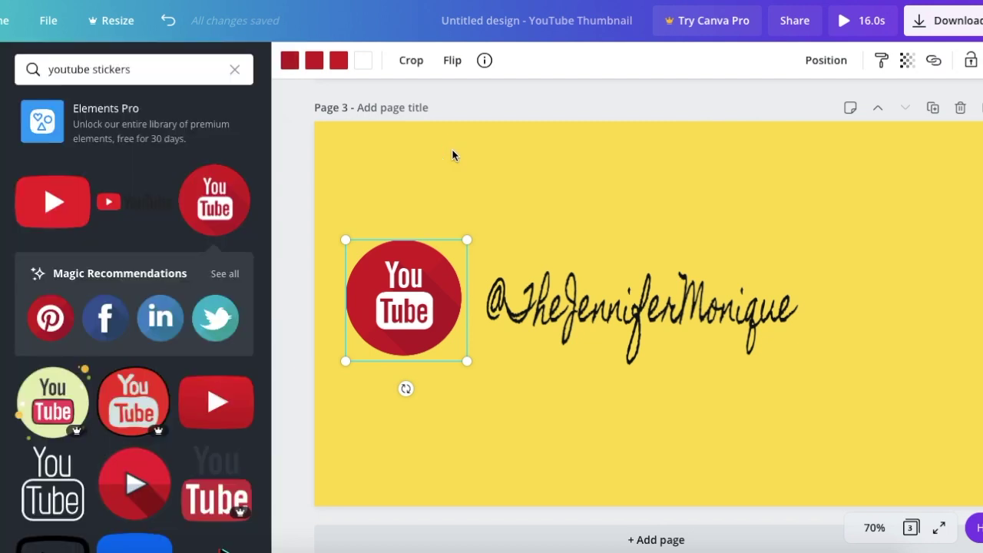
# Search the elements for "stickers subscribe" and place the magenta-highlighted "subscribe" sticker below the YouTube icon and handle on page 3.
pyautogui.click(172, 66)
pyautogui.press('BackSpace')
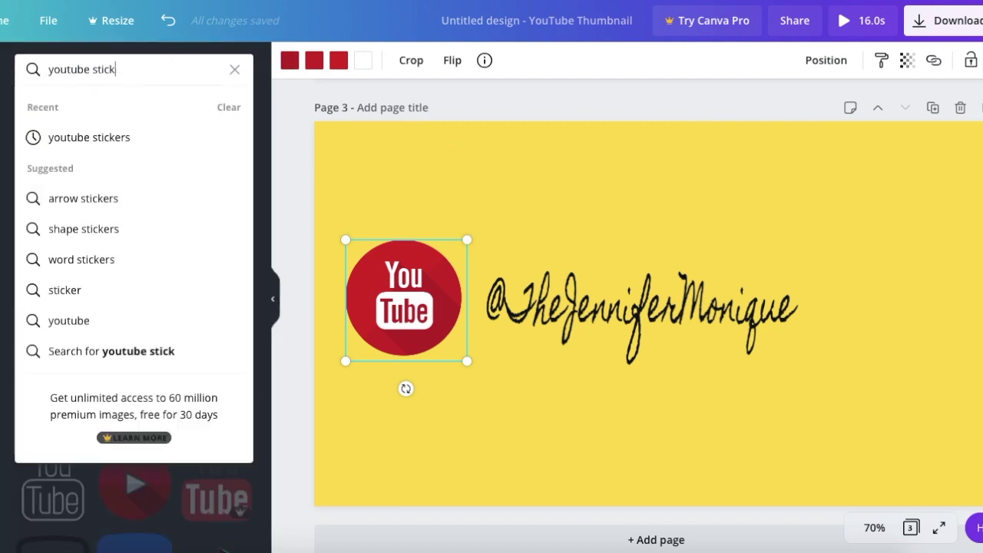
pyautogui.press('BackSpace')
pyautogui.press('BackSpace')
pyautogui.press('BackSpace')
pyautogui.press('BackSpace')
pyautogui.press('BackSpace')
pyautogui.press('BackSpace')
pyautogui.press('BackSpace')
pyautogui.write('sticker subs')
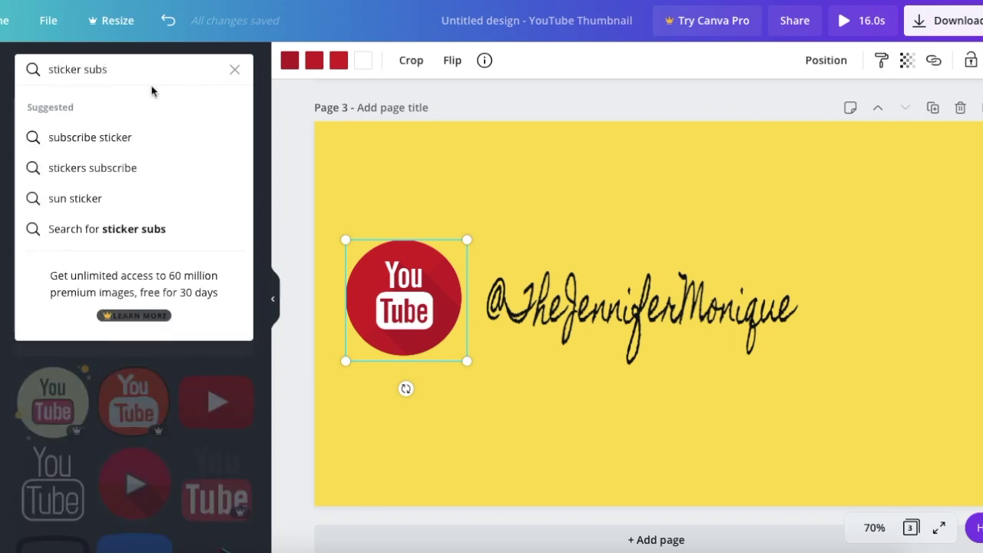
pyautogui.click(107, 166)
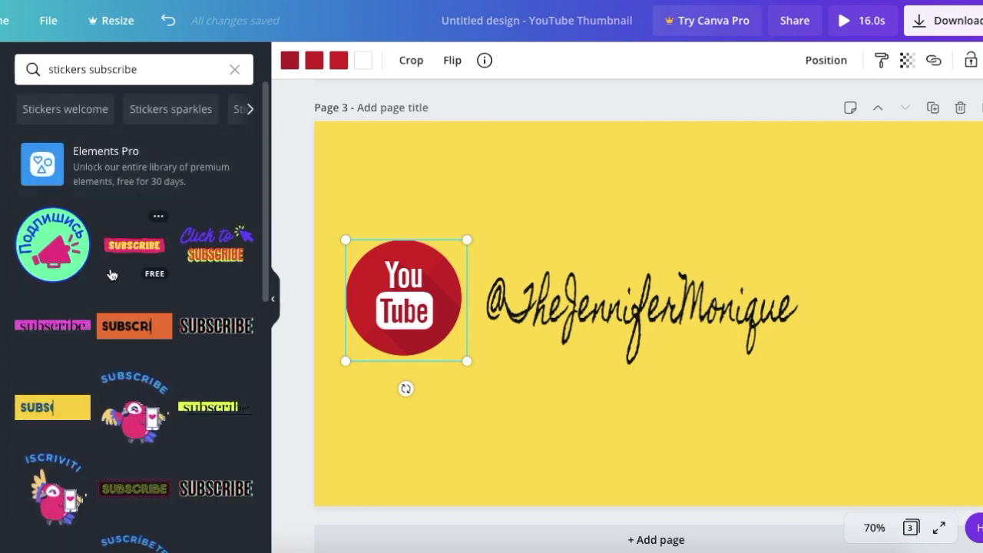
pyautogui.click(54, 327)
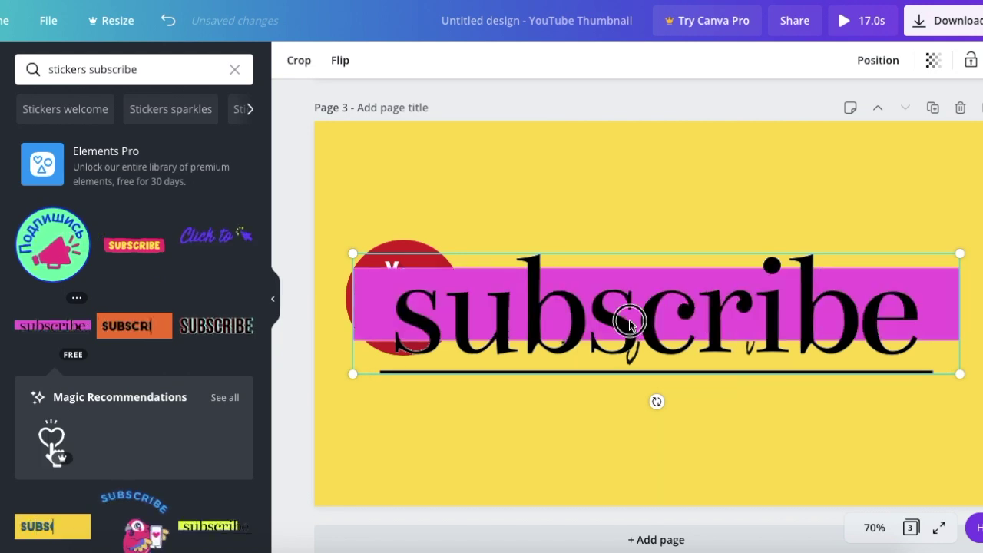
pyautogui.moveTo(629, 324); pyautogui.dragTo(619, 415)
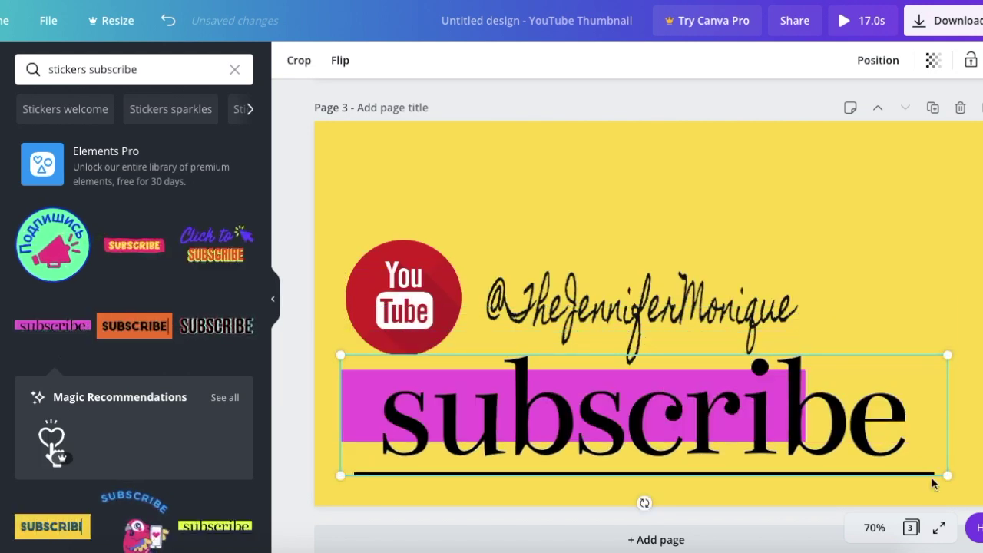
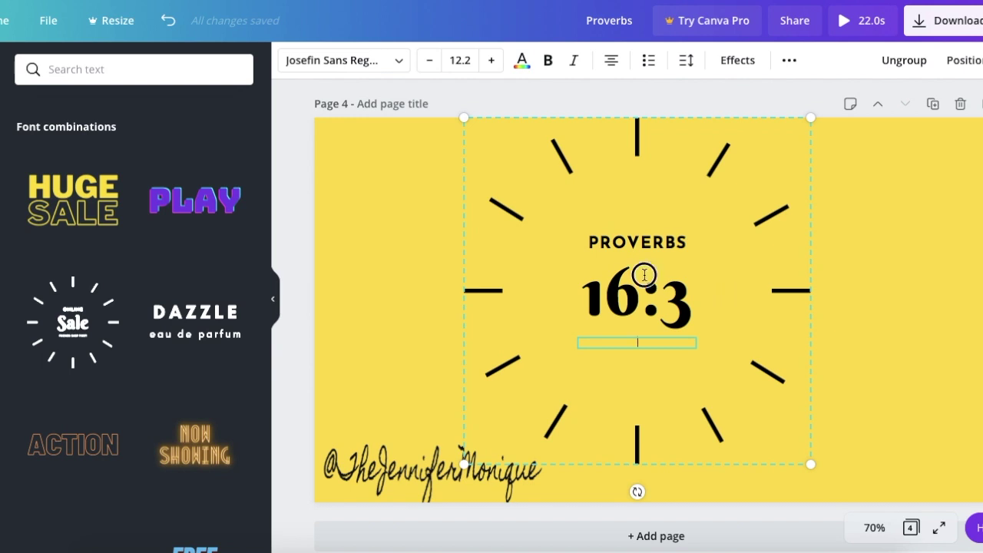
# Center the "PROVERBS 16:3" group vertically on page 4, and shrink the handwritten handle to fit directly beneath "16:3".
pyautogui.click(919, 240)
pyautogui.moveTo(637, 181); pyautogui.dragTo(637, 203)
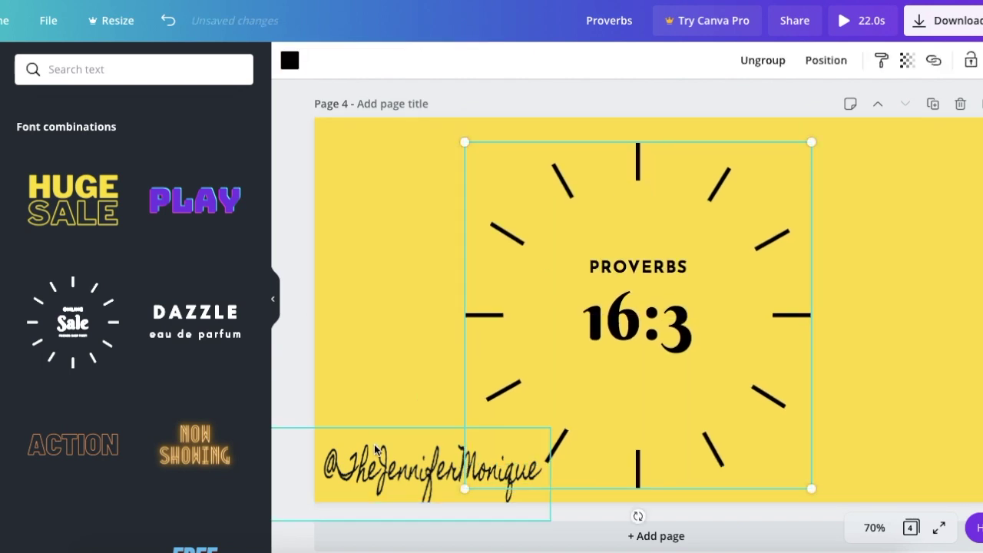
pyautogui.moveTo(374, 436); pyautogui.dragTo(357, 324)
pyautogui.moveTo(534, 409)
pyautogui.mouseDown()
pyautogui.moveTo(416, 370)
pyautogui.moveTo(698, 417)
pyautogui.moveTo(685, 422)
pyautogui.moveTo(684, 392)
pyautogui.mouseUp()
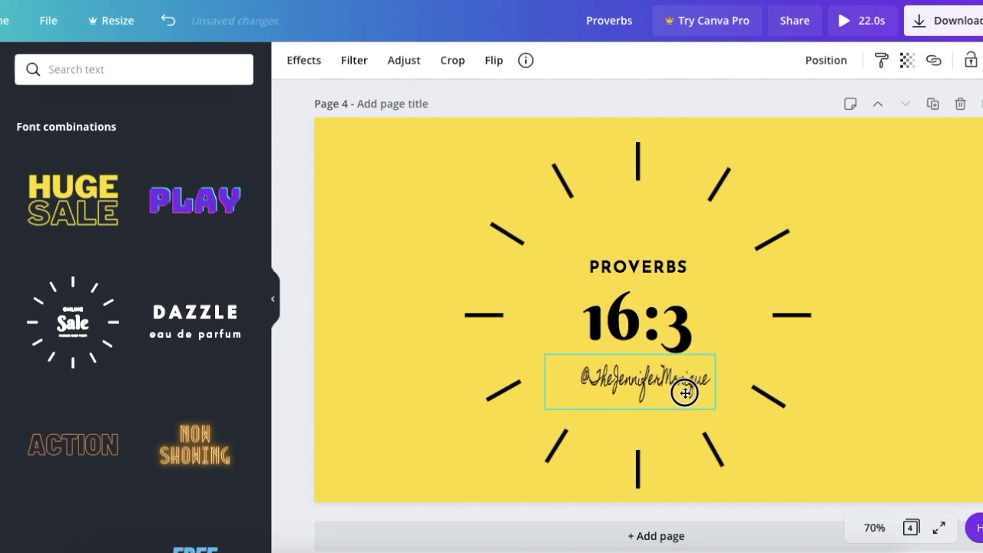
pyautogui.click(880, 343)
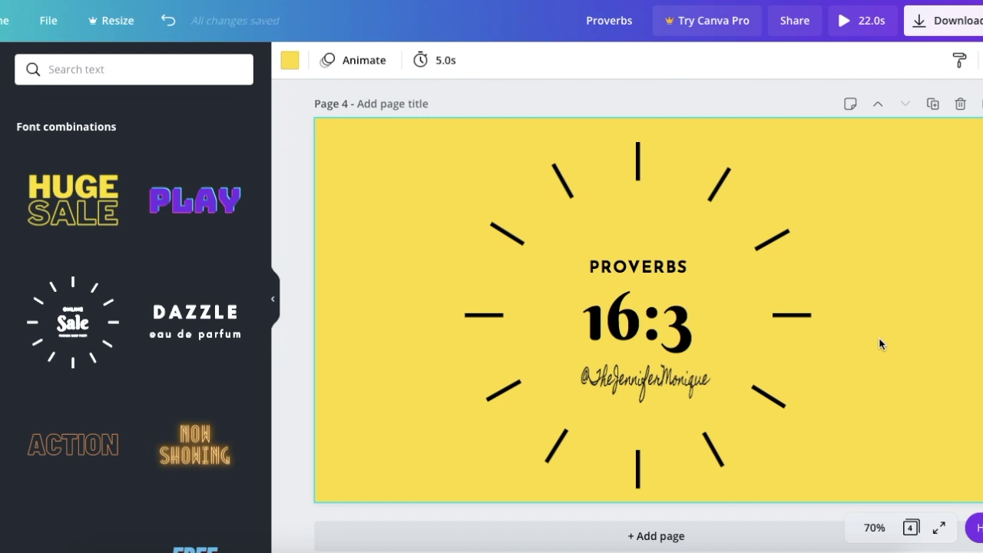
# Recolor the radiating lines around the verse on page 4 from the document colors to pink.
pyautogui.click(703, 384)
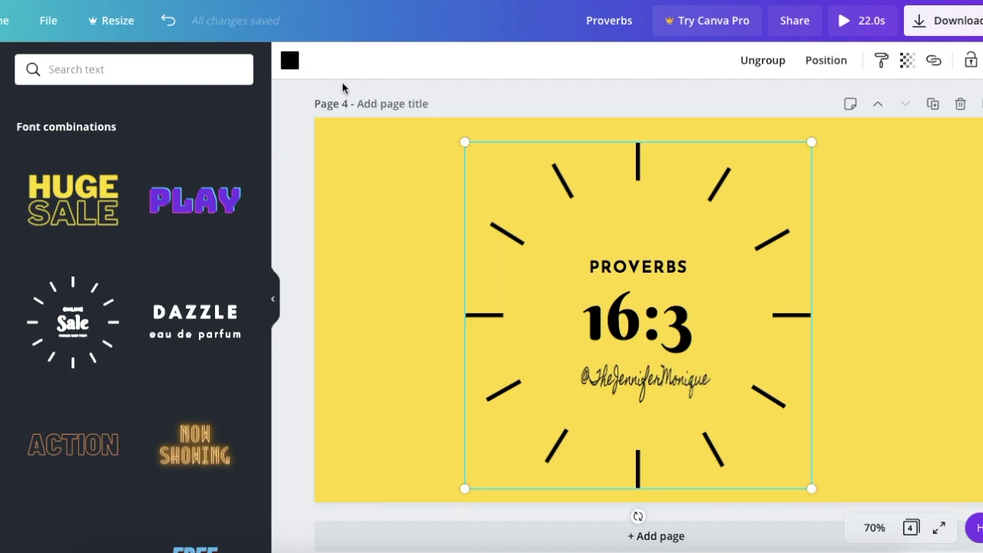
pyautogui.click(296, 66)
pyautogui.click(81, 260)
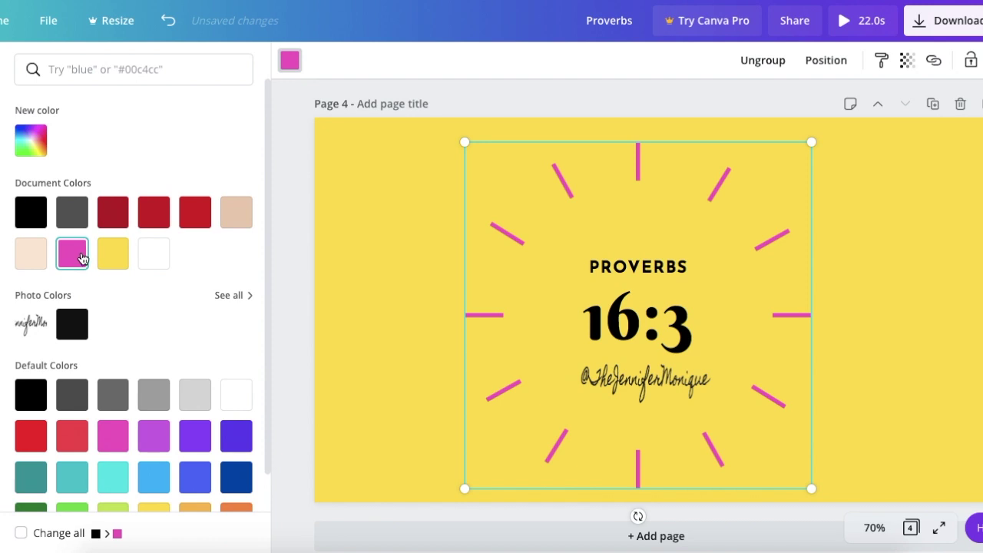
pyautogui.click(637, 351)
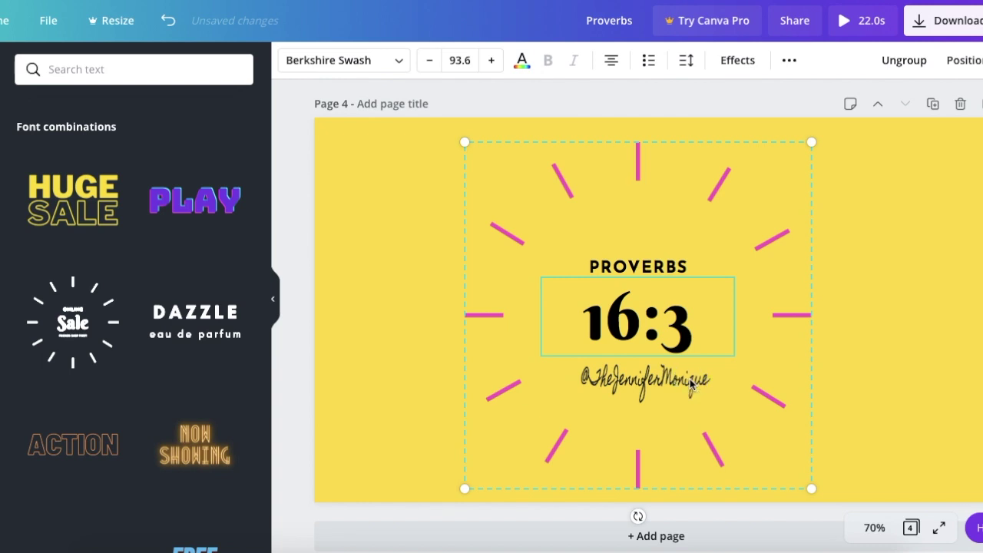
pyautogui.click(845, 319)
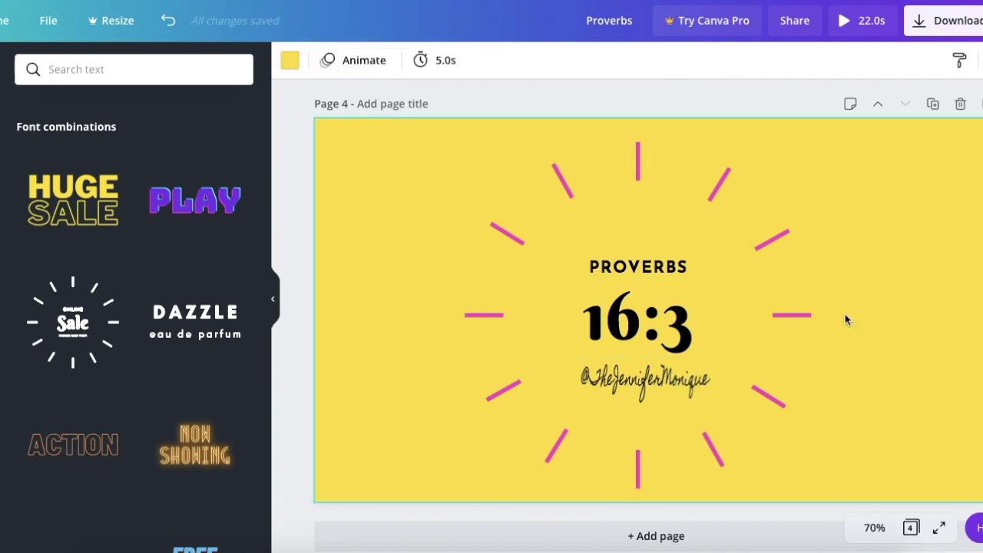
# Try the Tumble, Flow and photo Rise animations on the white page 1.
pyautogui.scroll(7, 845, 320)
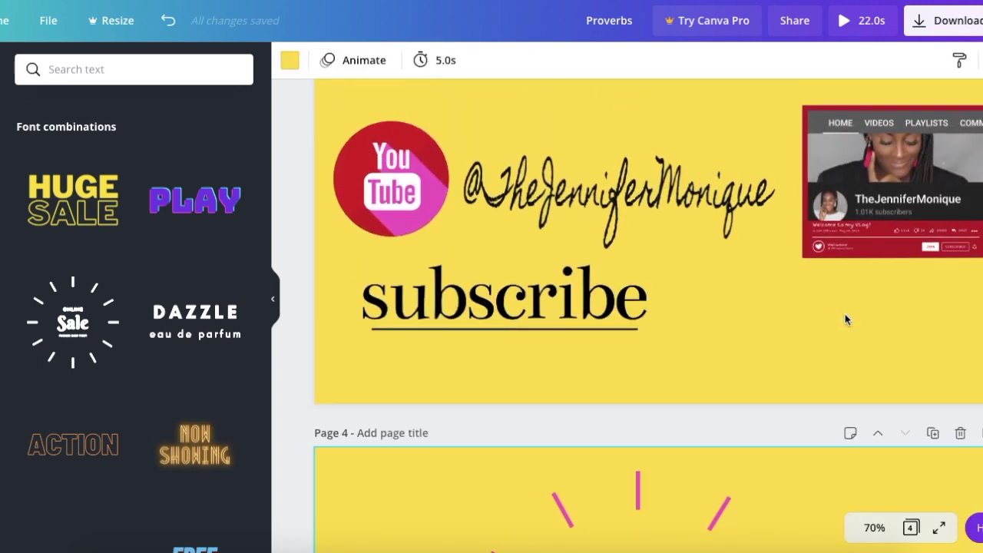
pyautogui.scroll(10, 845, 319)
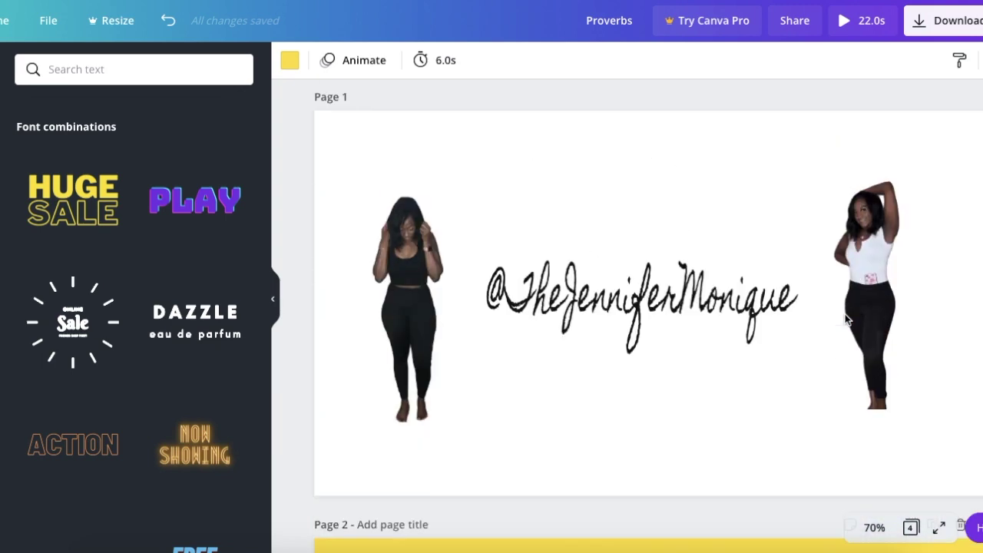
pyautogui.click(587, 195)
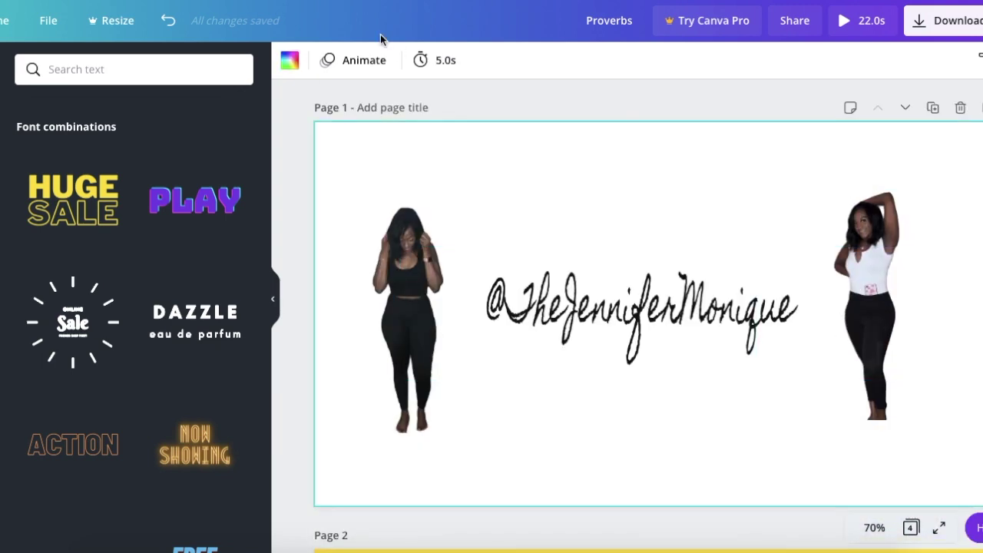
pyautogui.click(365, 62)
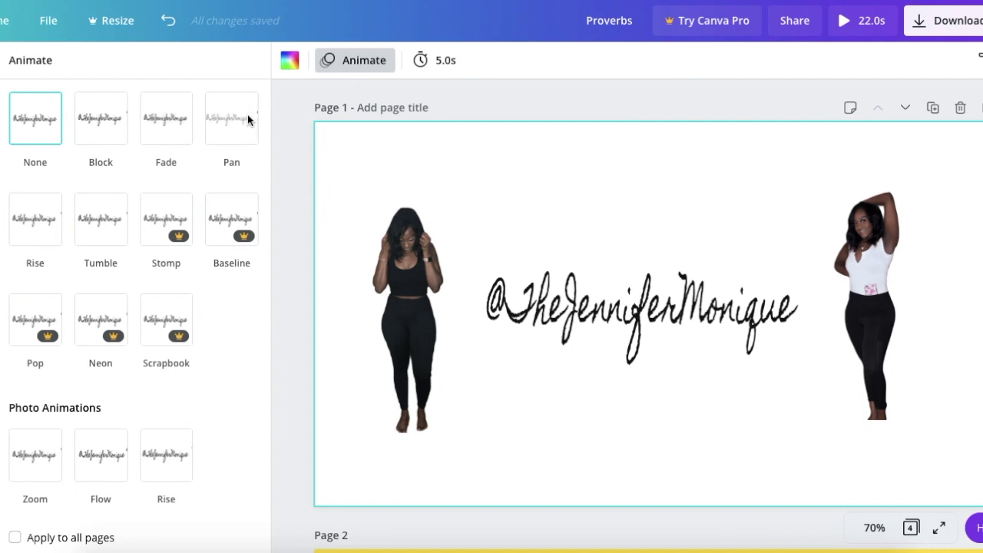
pyautogui.click(118, 221)
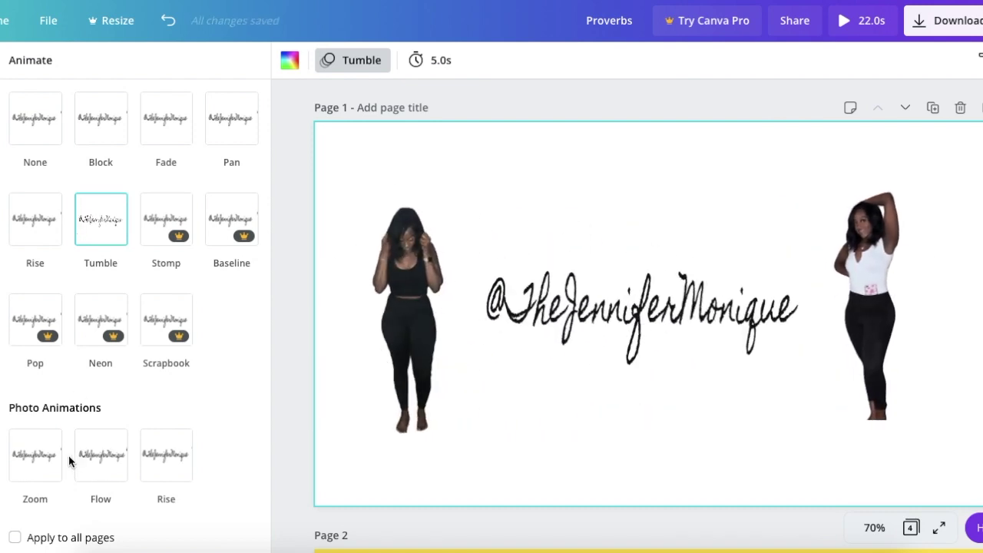
pyautogui.click(100, 459)
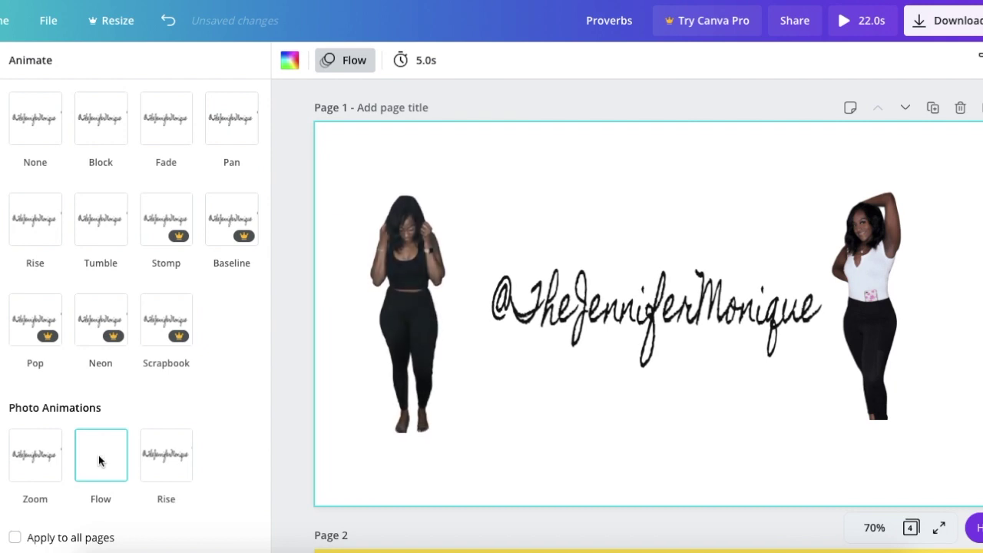
pyautogui.click(182, 448)
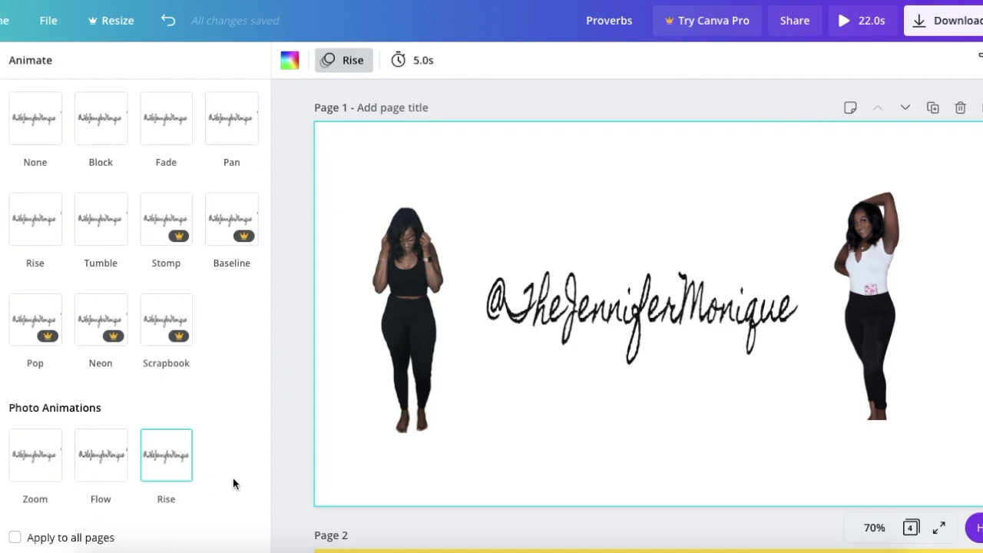
# Try the Pan animation on the "follow us" page 2, and apply the Zoom photo animation to it instead.
pyautogui.scroll(-4, 448, 395)
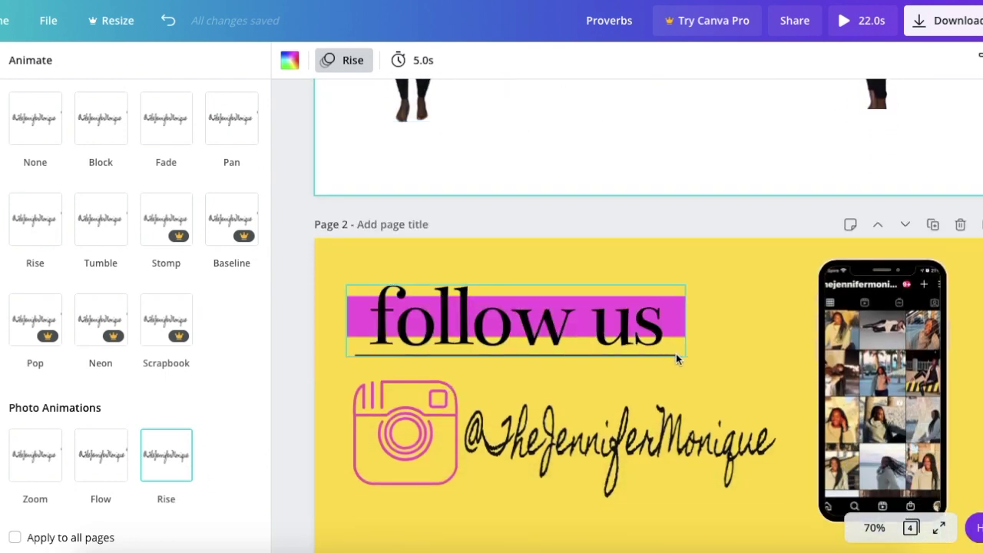
pyautogui.click(725, 374)
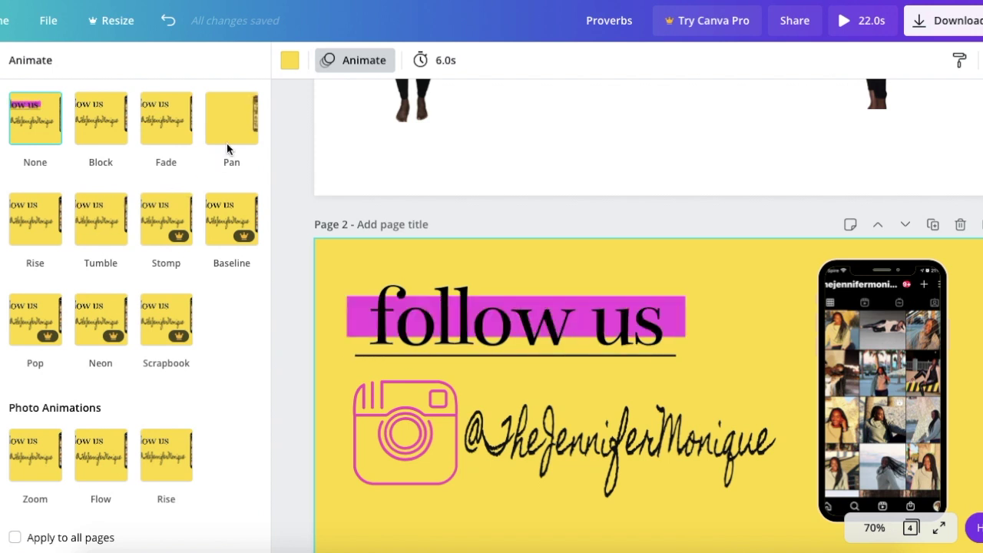
pyautogui.click(234, 121)
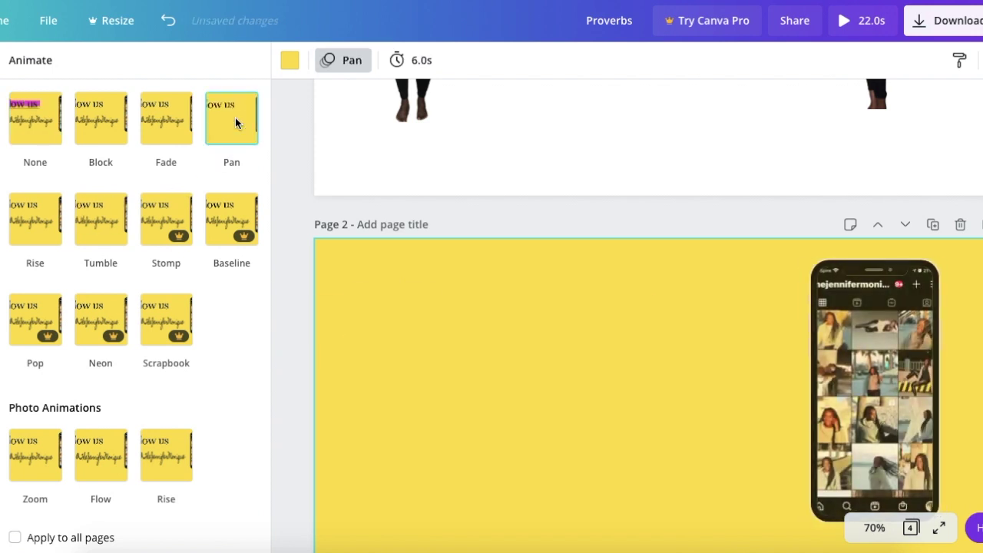
pyautogui.click(45, 468)
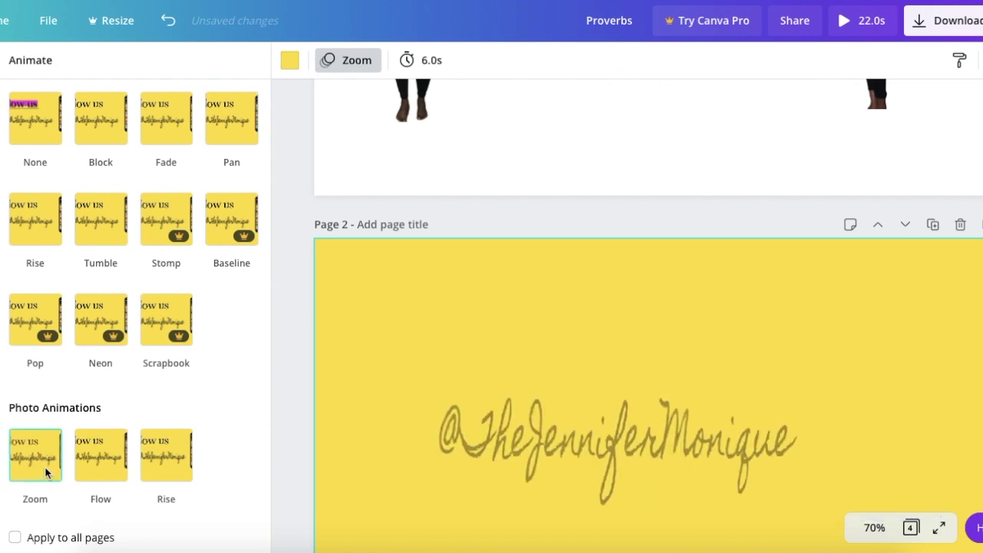
# Apply the Tumble animation to the YouTube "subscribe" page 3.
pyautogui.scroll(-5, 443, 394)
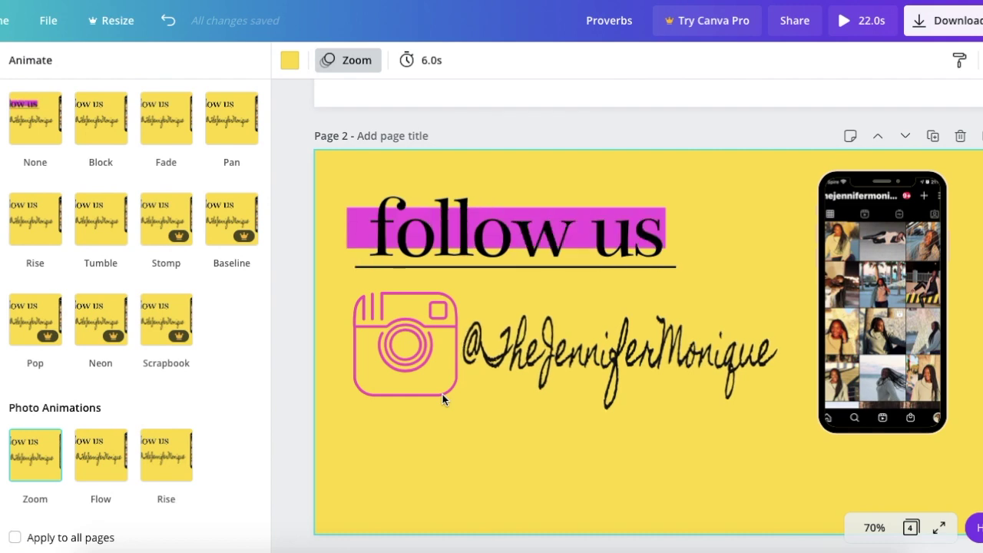
pyautogui.scroll(-3, 442, 394)
pyautogui.scroll(2, 443, 394)
pyautogui.scroll(-3, 443, 394)
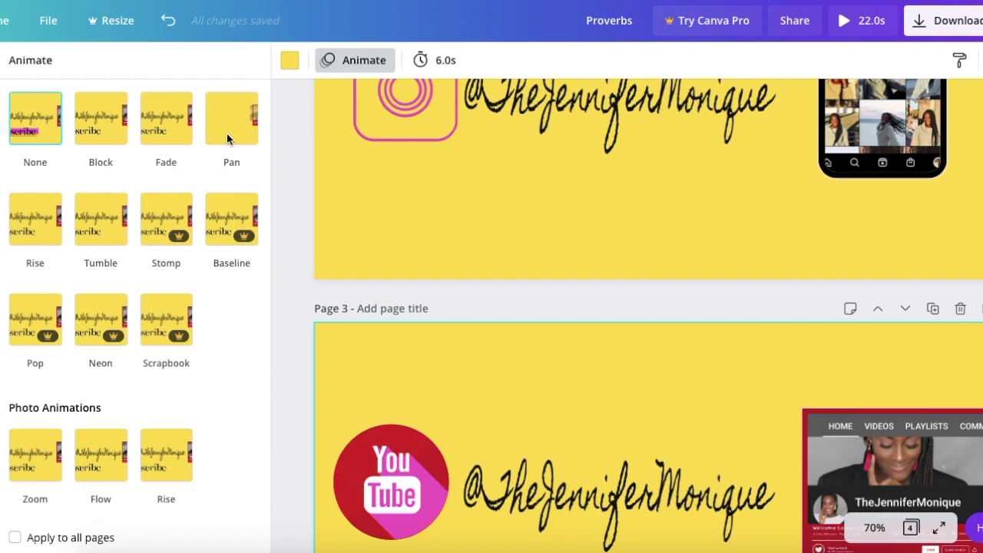
pyautogui.click(114, 230)
# Compare the Pan and photo Rise animations on the "PROVERBS 16:3" page 4 and keep Pan.
pyautogui.scroll(-4, 531, 314)
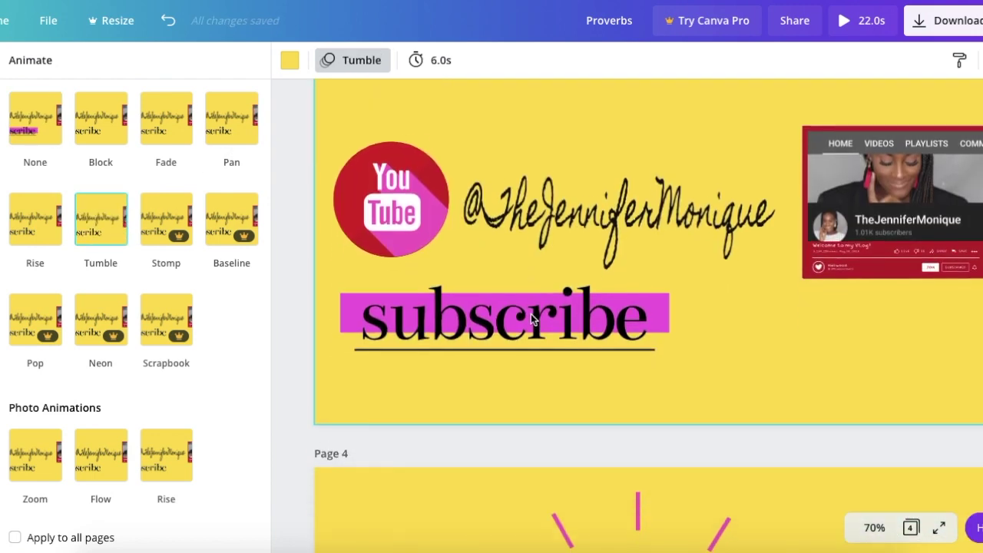
pyautogui.scroll(-3, 531, 313)
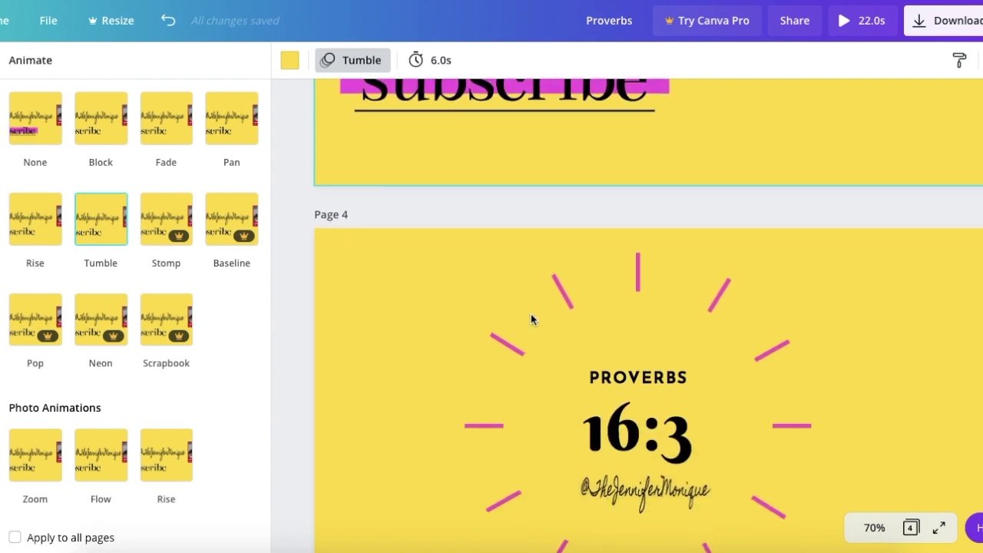
pyautogui.click(616, 396)
pyautogui.click(404, 281)
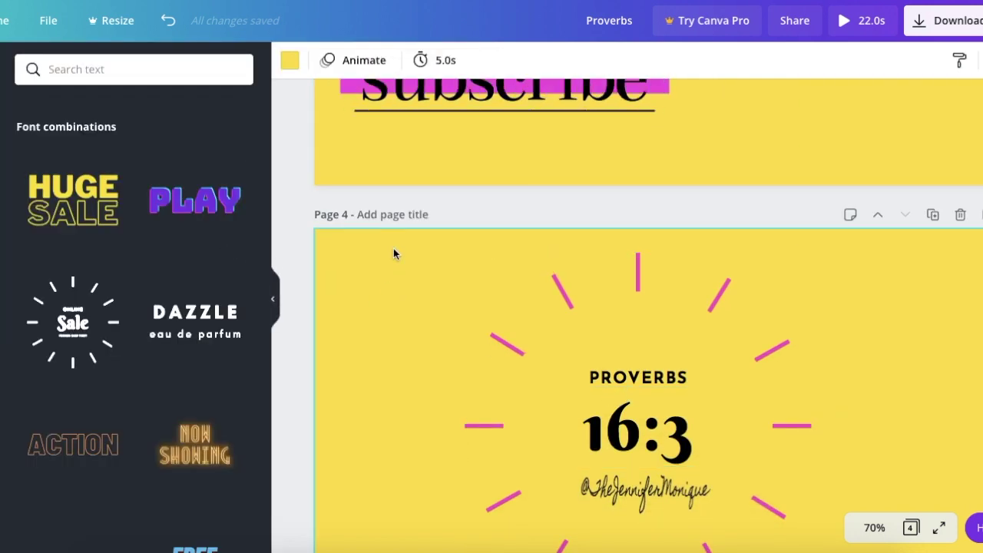
pyautogui.click(355, 61)
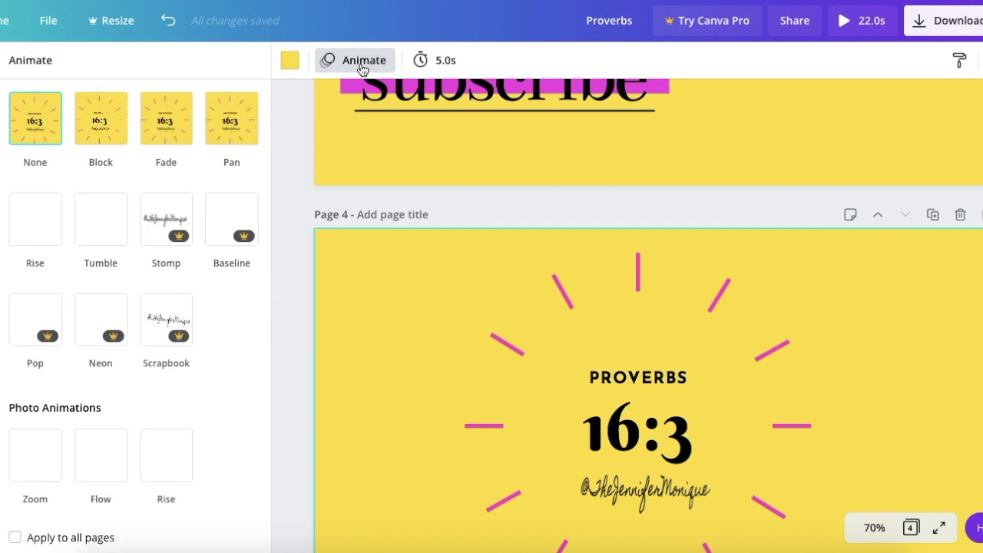
pyautogui.click(224, 127)
pyautogui.click(167, 461)
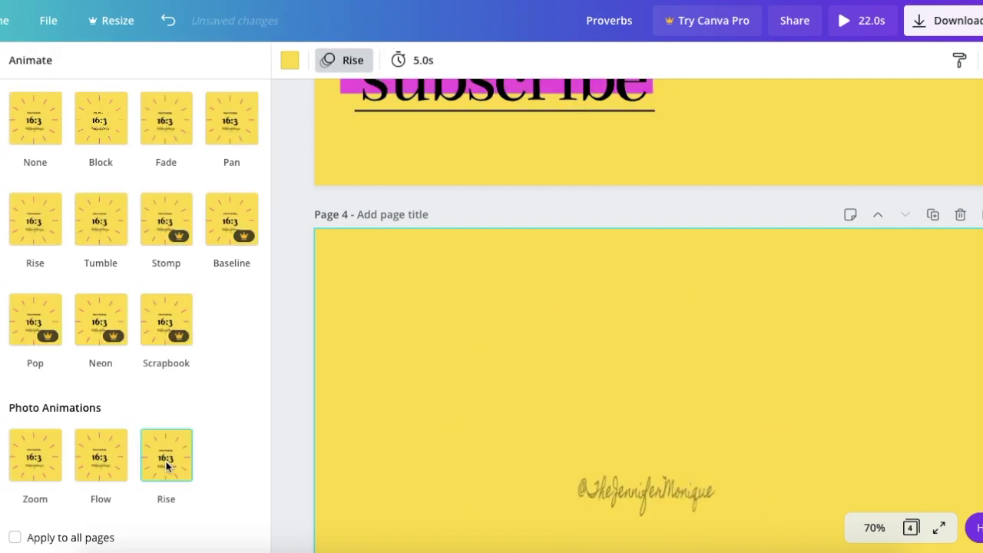
pyautogui.click(228, 129)
# Change the animation of page 1 to Tumble and select the "follow us" page 2.
pyautogui.scroll(10, 449, 263)
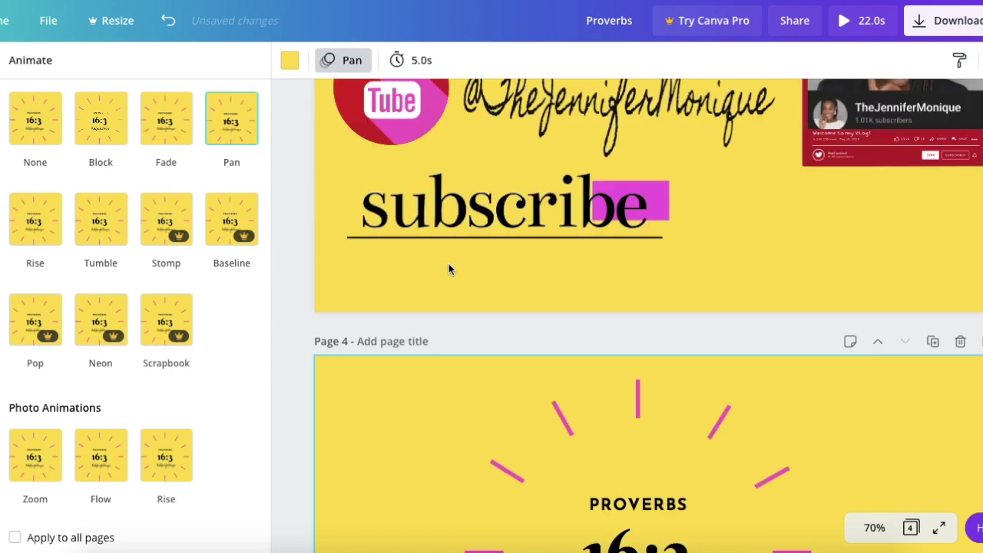
pyautogui.scroll(3, 449, 269)
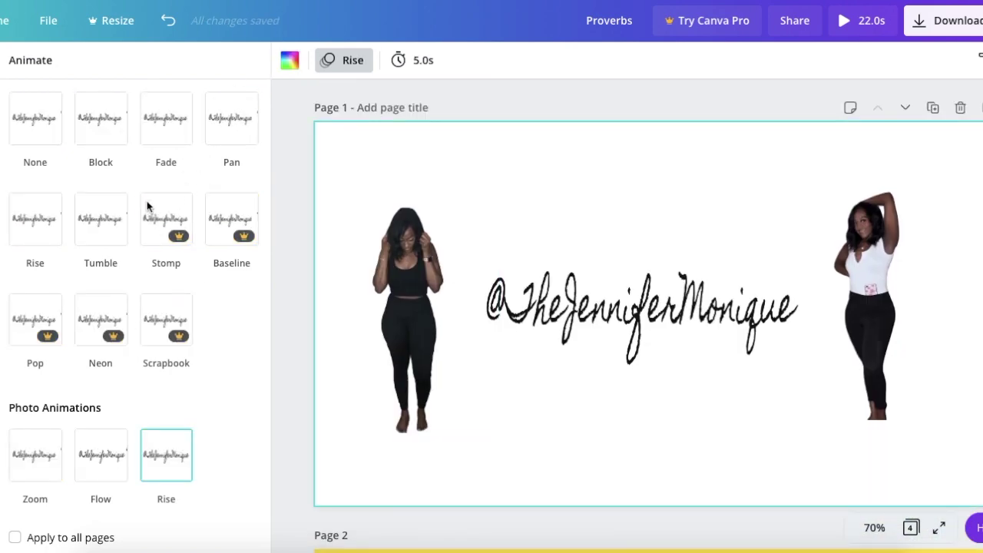
pyautogui.click(117, 224)
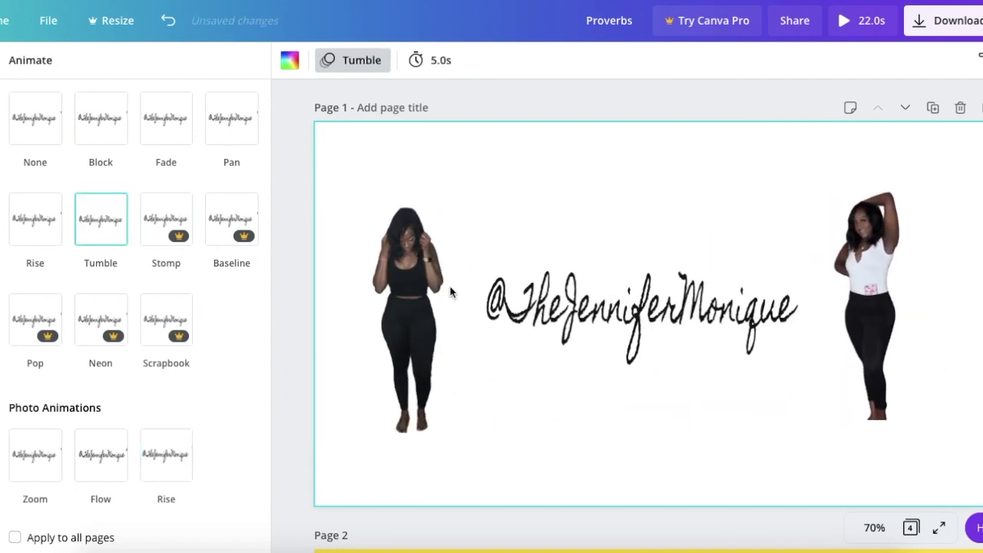
pyautogui.scroll(-3, 450, 288)
pyautogui.click(449, 334)
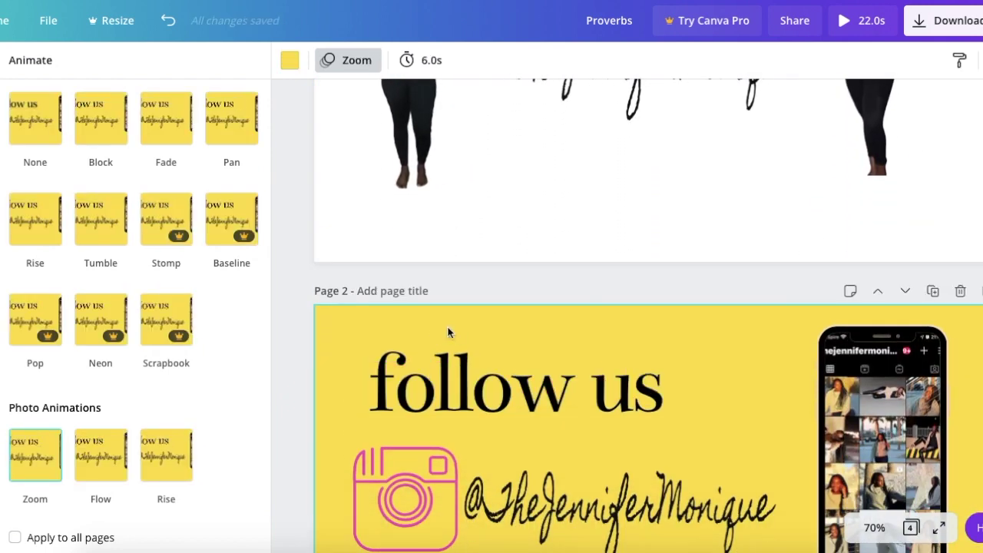
# Set the timing of the "follow us" page 2 to 5.0 seconds and preview the whole design.
pyautogui.scroll(-1, 449, 332)
pyautogui.scroll(-2, 449, 332)
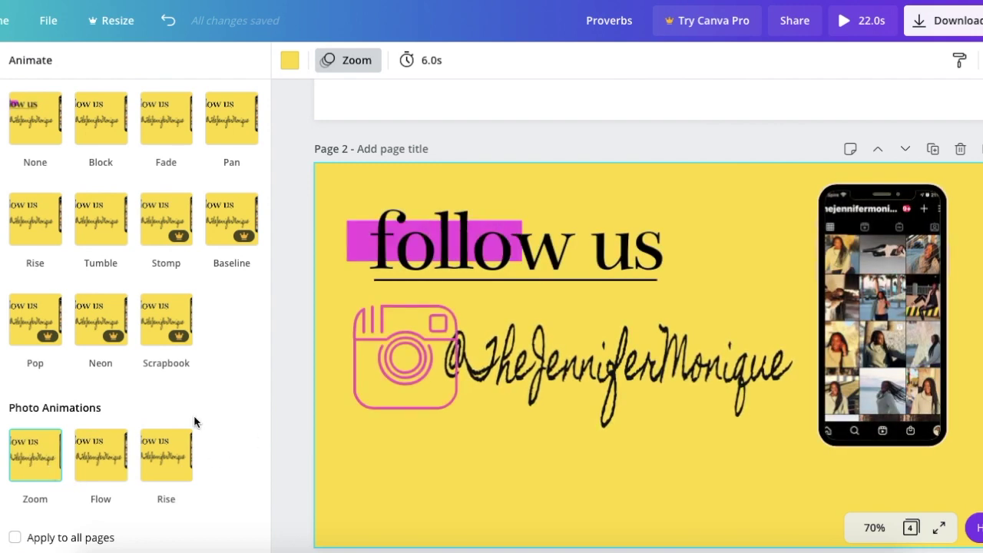
pyautogui.scroll(5, 444, 454)
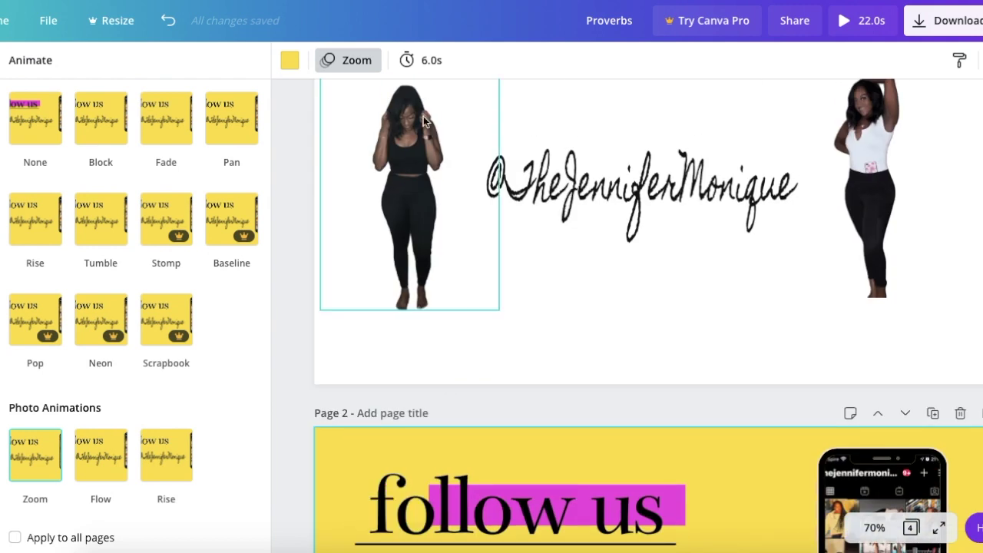
pyautogui.click(413, 64)
pyautogui.moveTo(487, 106); pyautogui.dragTo(486, 113)
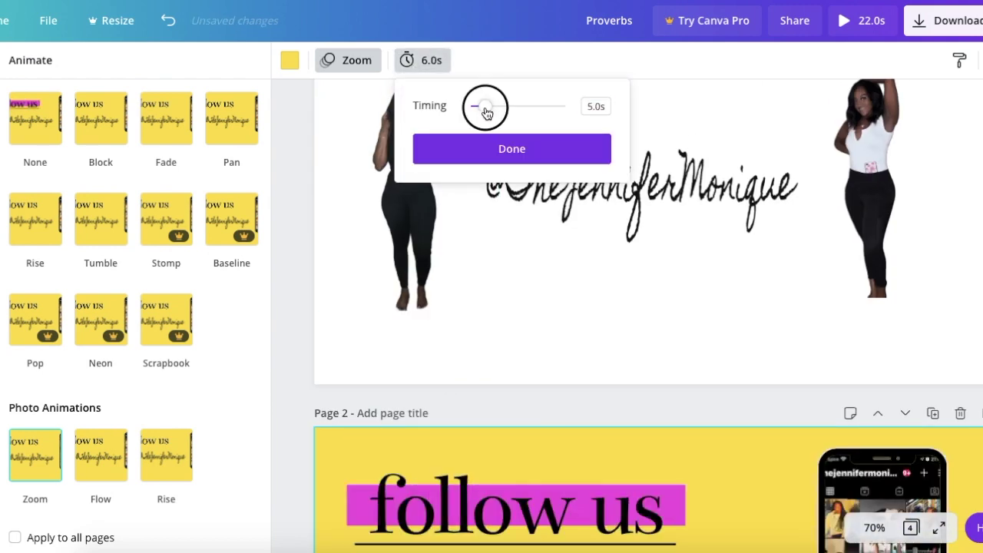
pyautogui.click(503, 154)
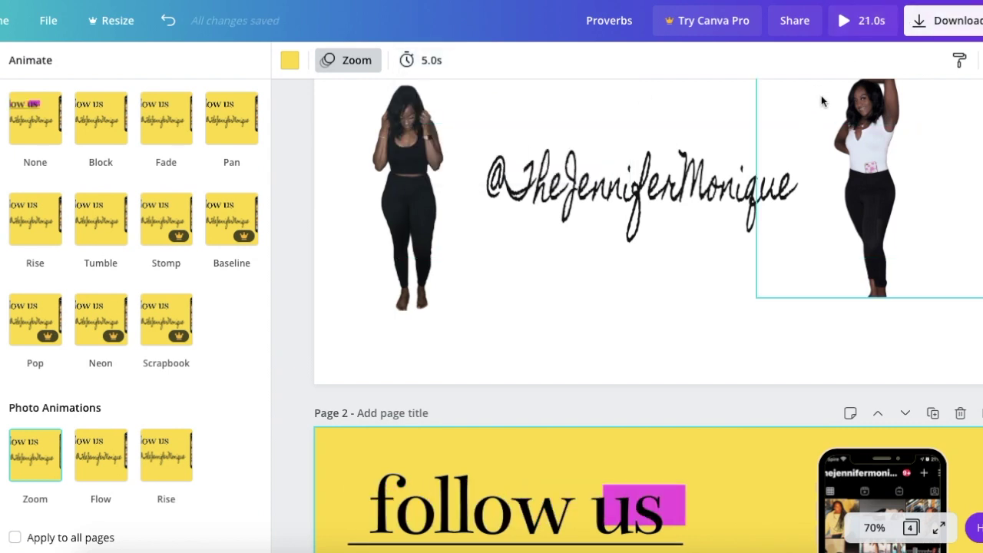
pyautogui.click(845, 26)
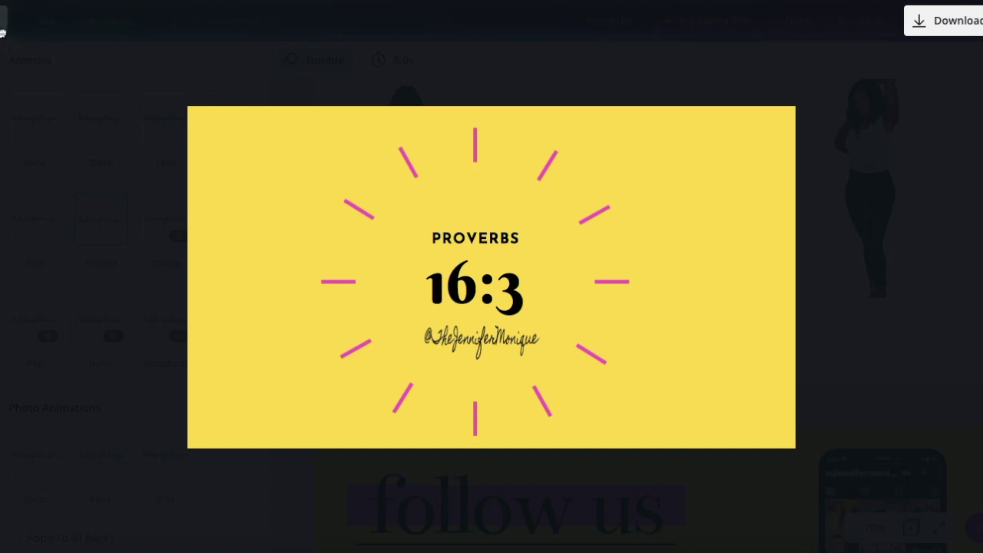
pyautogui.press('Escape')
# Set the timing of page 1 to 4.0 seconds and preview the opening pages of the design.
pyautogui.scroll(3, 450, 197)
pyautogui.click(558, 170)
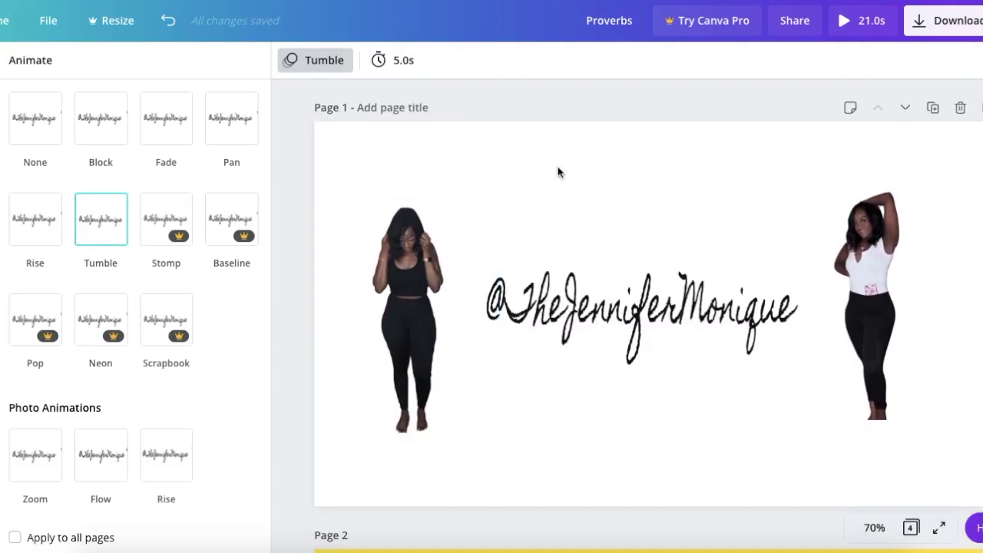
pyautogui.click(401, 62)
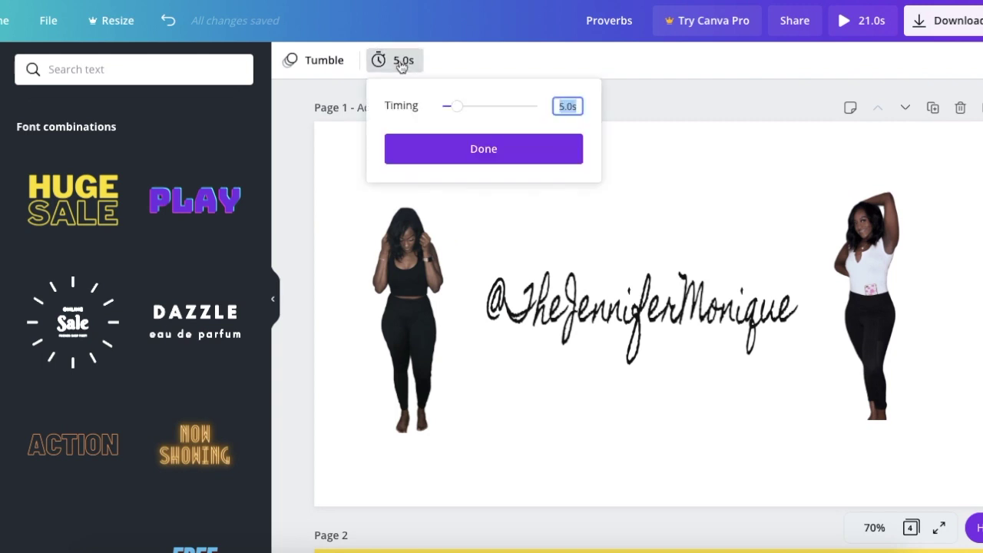
pyautogui.moveTo(456, 112); pyautogui.dragTo(457, 110)
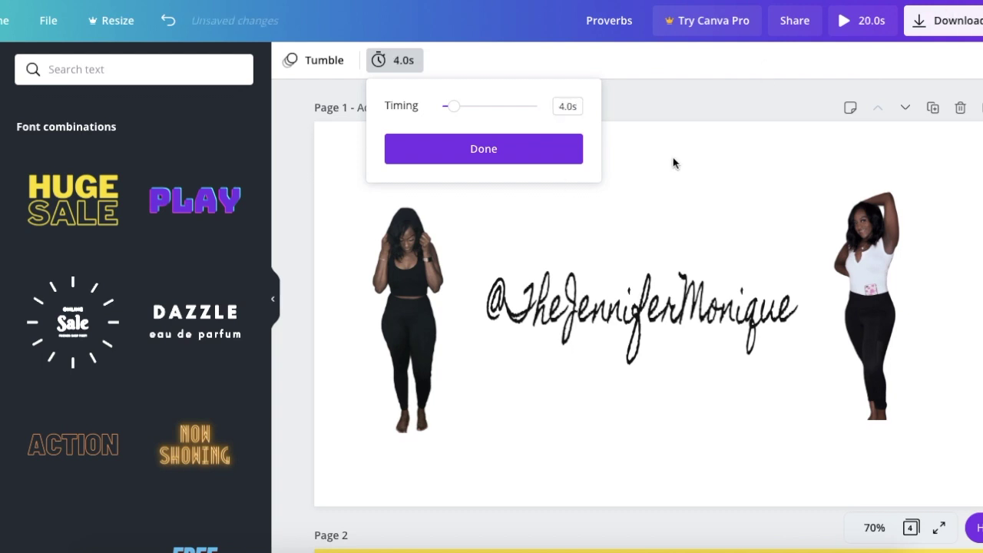
pyautogui.click(551, 153)
pyautogui.click(868, 25)
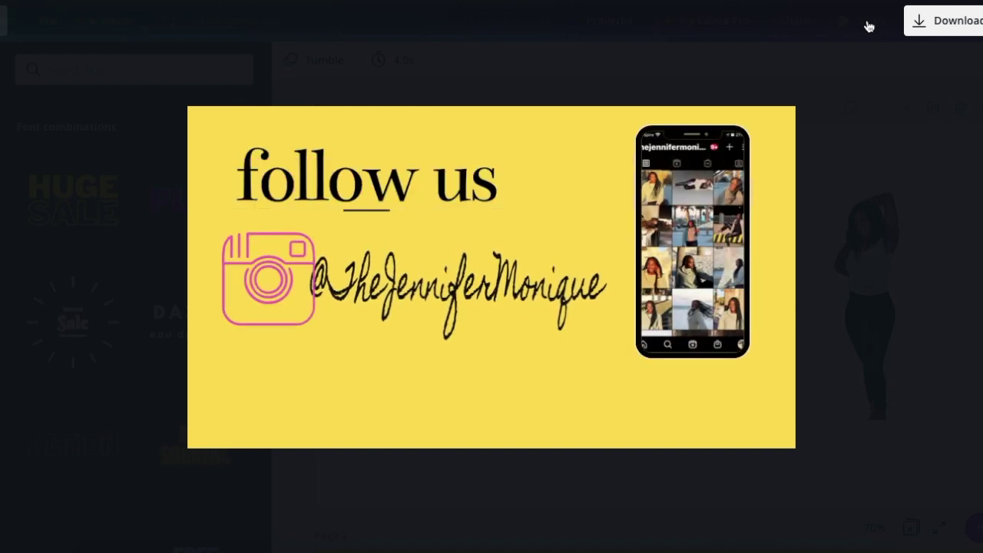
pyautogui.click(856, 81)
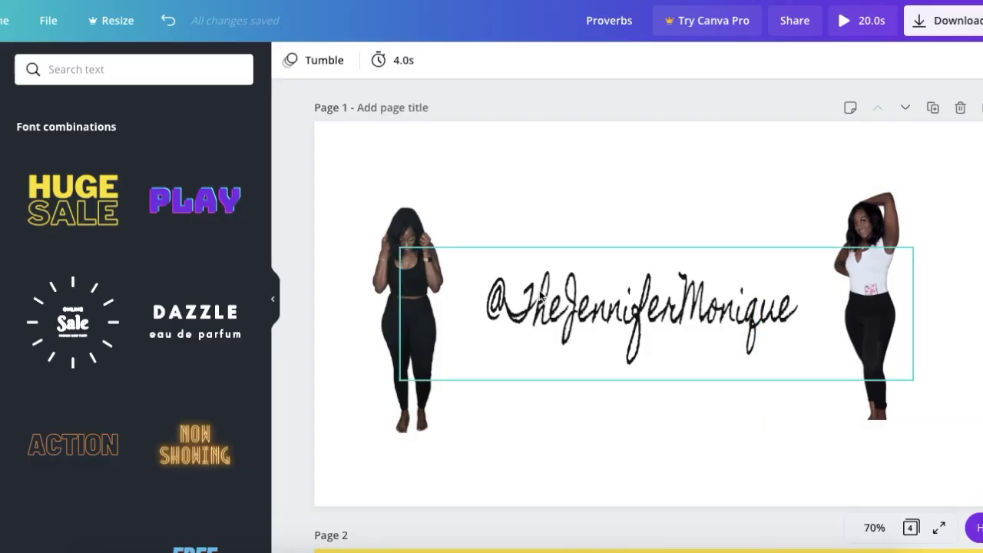
# Change the animation of the "follow us" page 2 to Pan and preview the whole design.
pyautogui.scroll(-5, 816, 175)
pyautogui.click(568, 245)
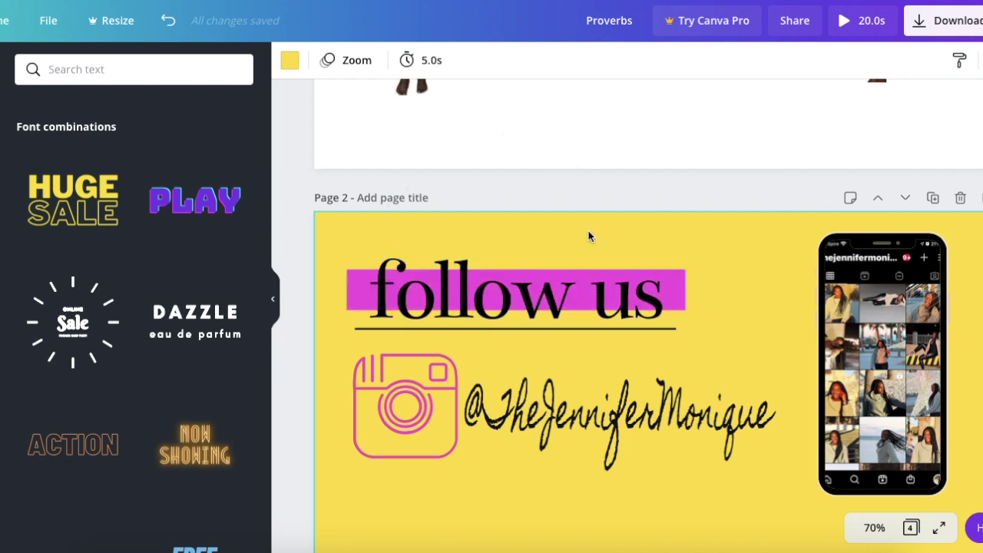
pyautogui.click(595, 365)
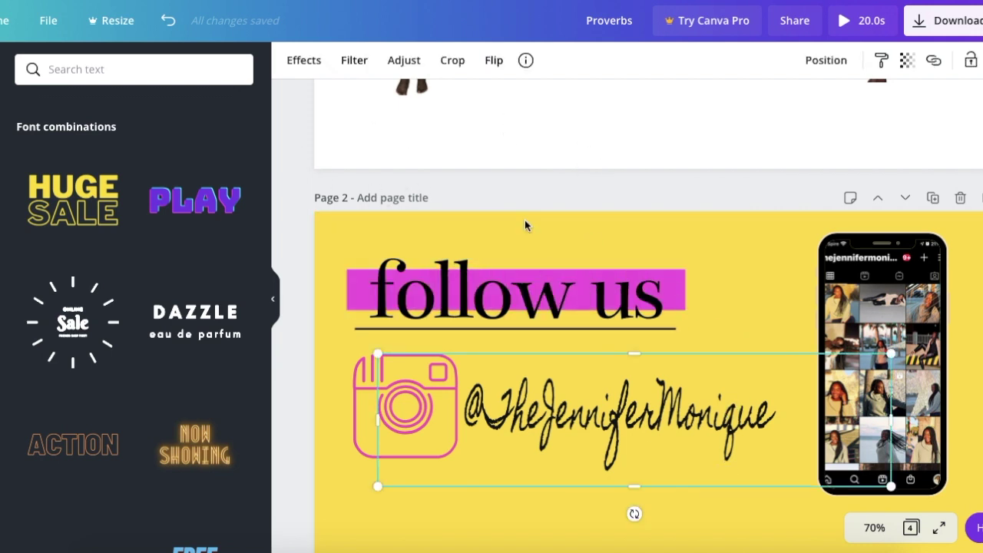
pyautogui.scroll(-1, 491, 436)
pyautogui.click(484, 492)
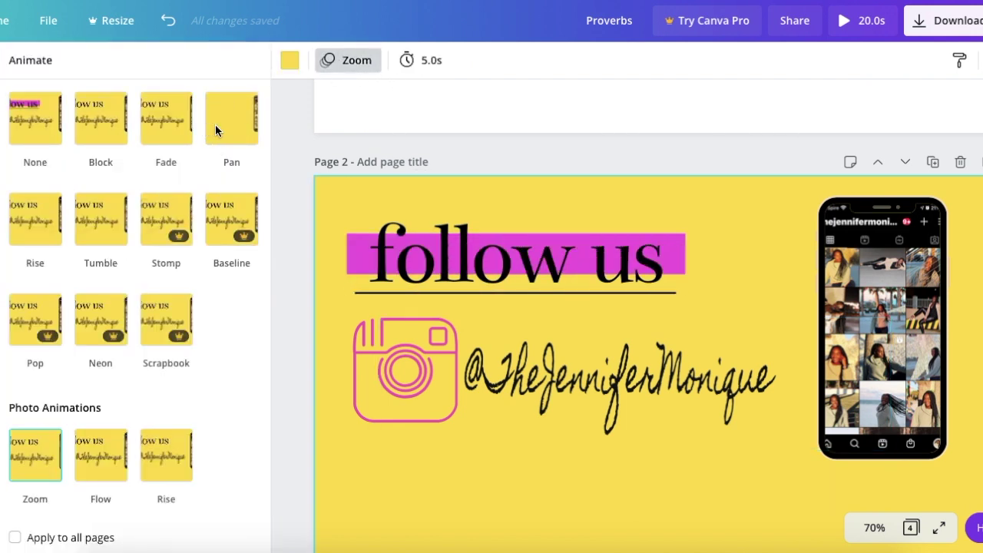
pyautogui.click(216, 127)
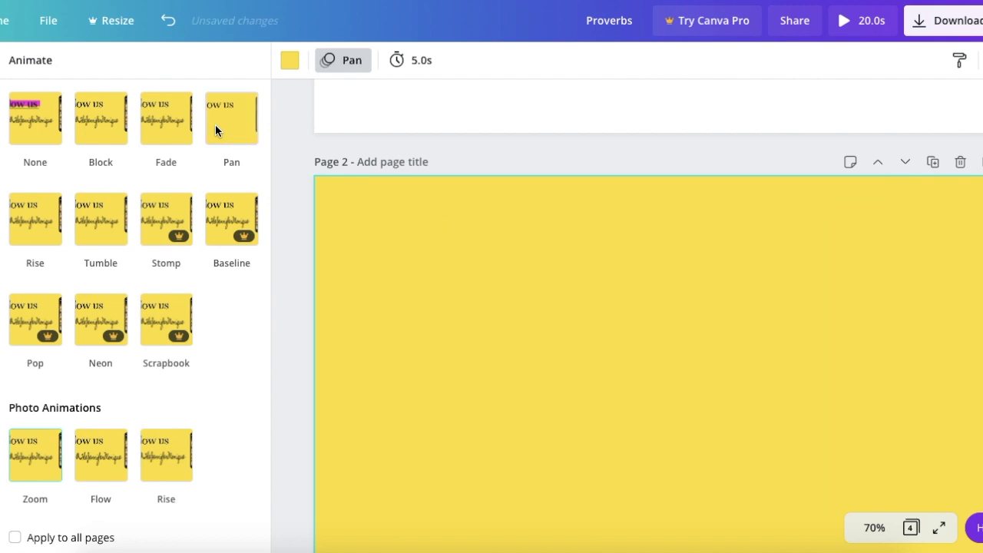
pyautogui.click(839, 37)
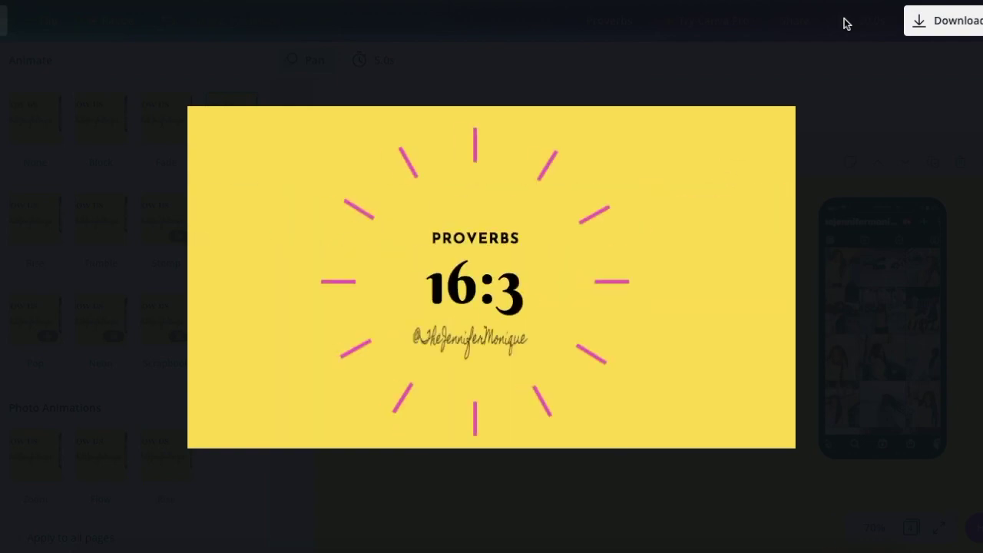
pyautogui.click(832, 164)
# Move the handle, Instagram icon, "follow us" graphic and phone mockup lower on page 2, with the handle closer to the icon.
pyautogui.scroll(-3, 745, 326)
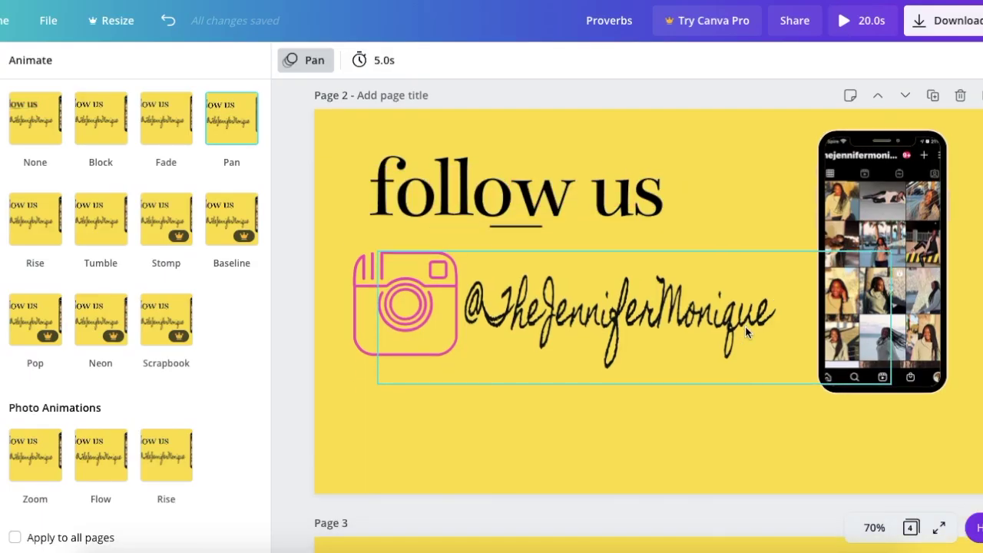
pyautogui.click(632, 323)
pyautogui.moveTo(632, 322); pyautogui.dragTo(633, 381)
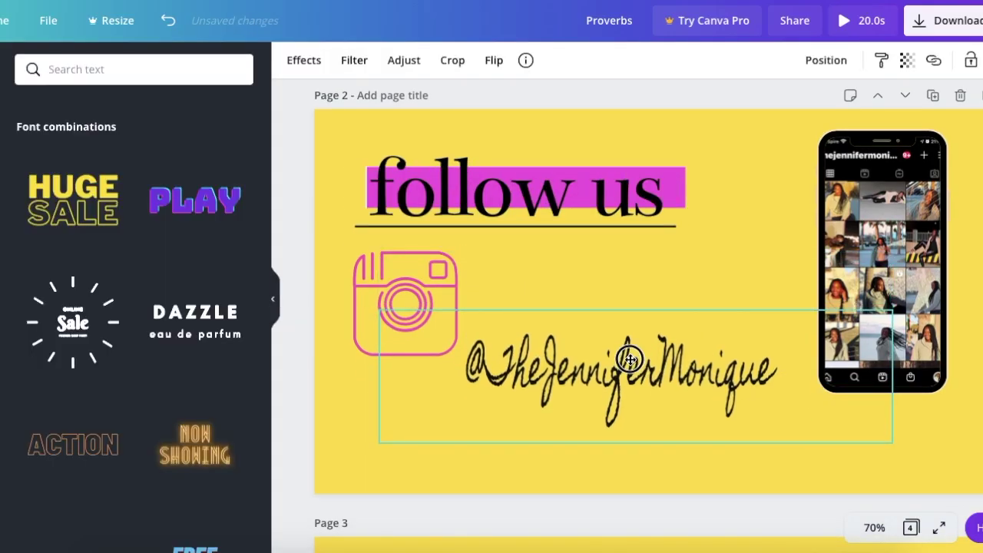
pyautogui.click(434, 271)
pyautogui.moveTo(425, 285); pyautogui.dragTo(407, 340)
pyautogui.click(484, 204)
pyautogui.moveTo(484, 202); pyautogui.dragTo(491, 244)
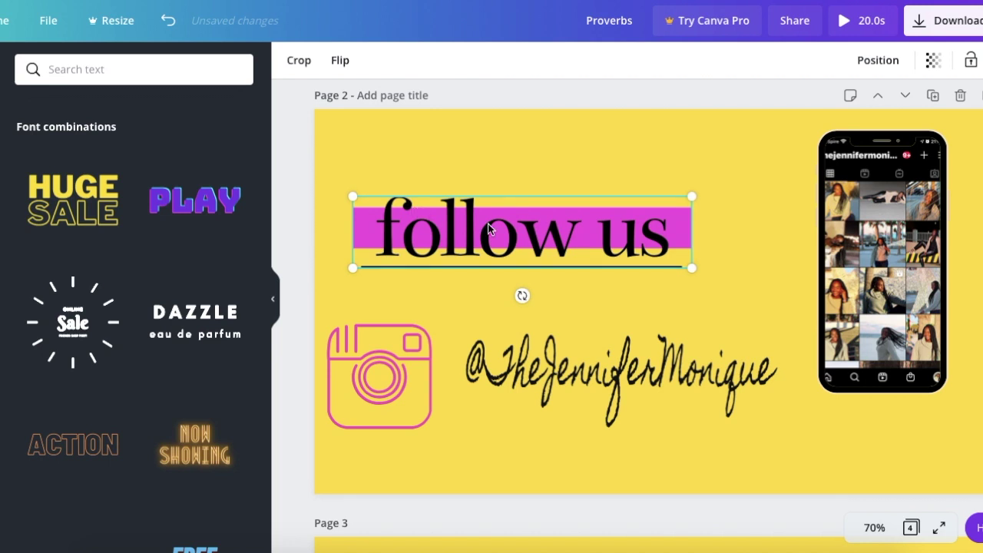
pyautogui.moveTo(857, 300); pyautogui.dragTo(866, 339)
pyautogui.moveTo(681, 368); pyautogui.dragTo(653, 366)
# Move the "subscribe" graphic slightly lower on the YouTube page 3 and check page 4.
pyautogui.scroll(-5, 663, 373)
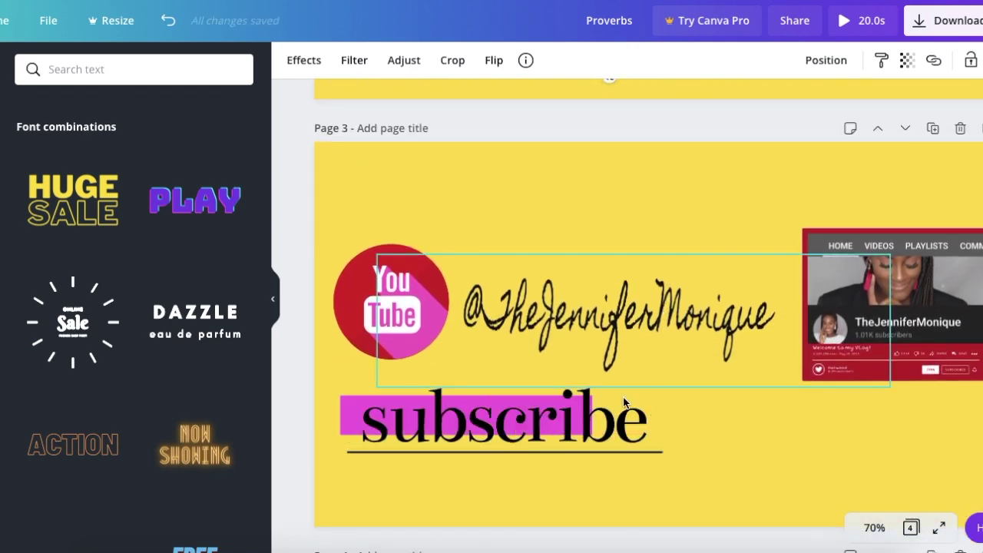
pyautogui.click(559, 419)
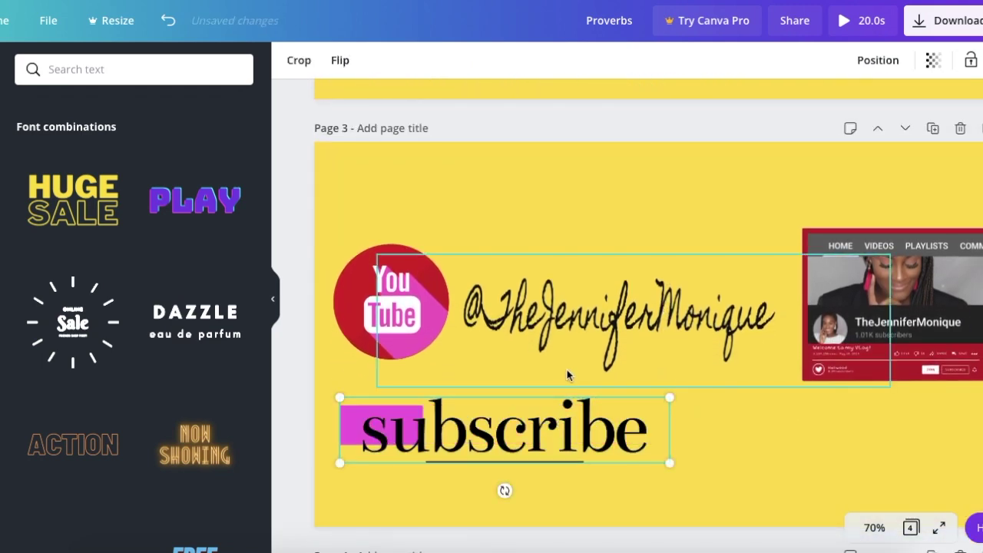
pyautogui.scroll(-5, 568, 369)
pyautogui.scroll(-1, 573, 358)
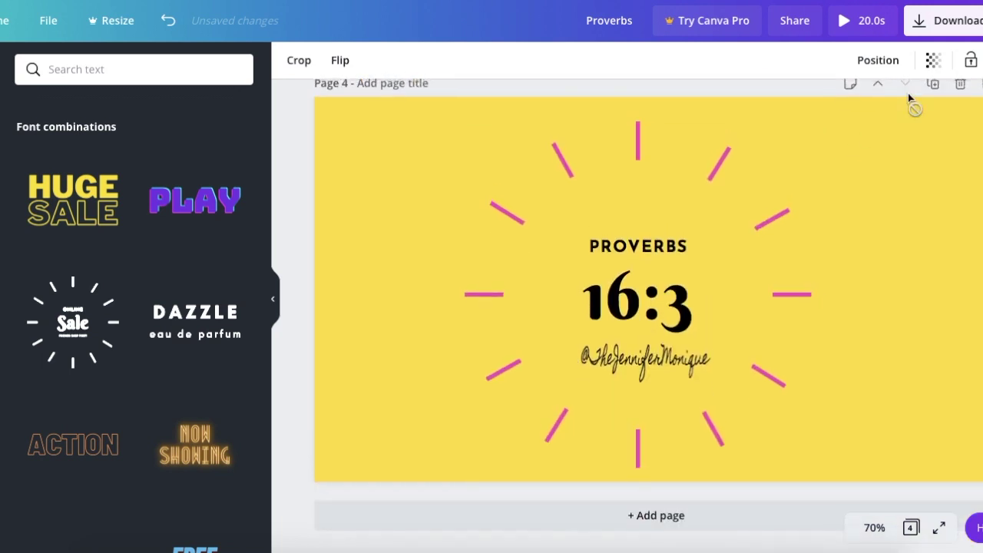
# Download all four pages as an MP4 video and play the downloaded file in QuickTime Player.
pyautogui.click(922, 26)
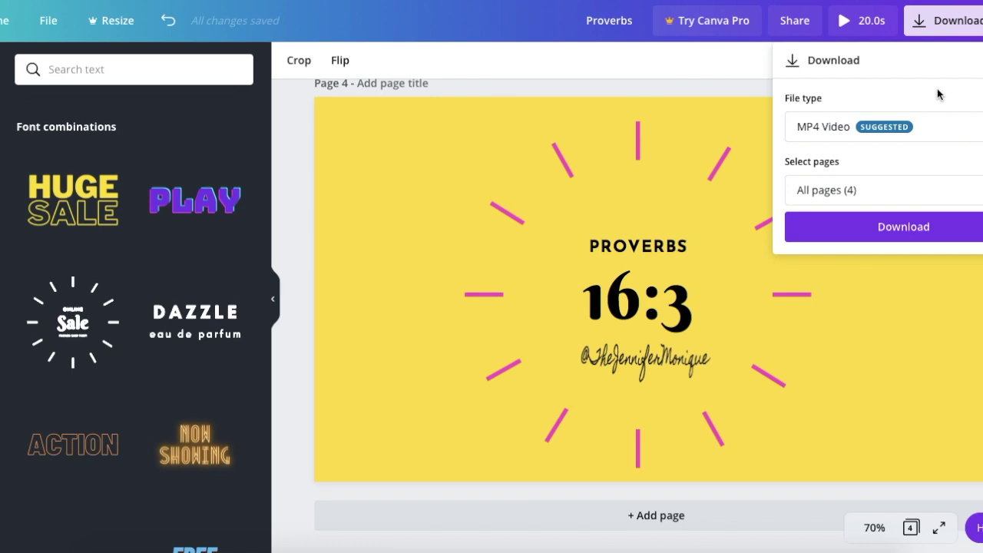
pyautogui.click(906, 233)
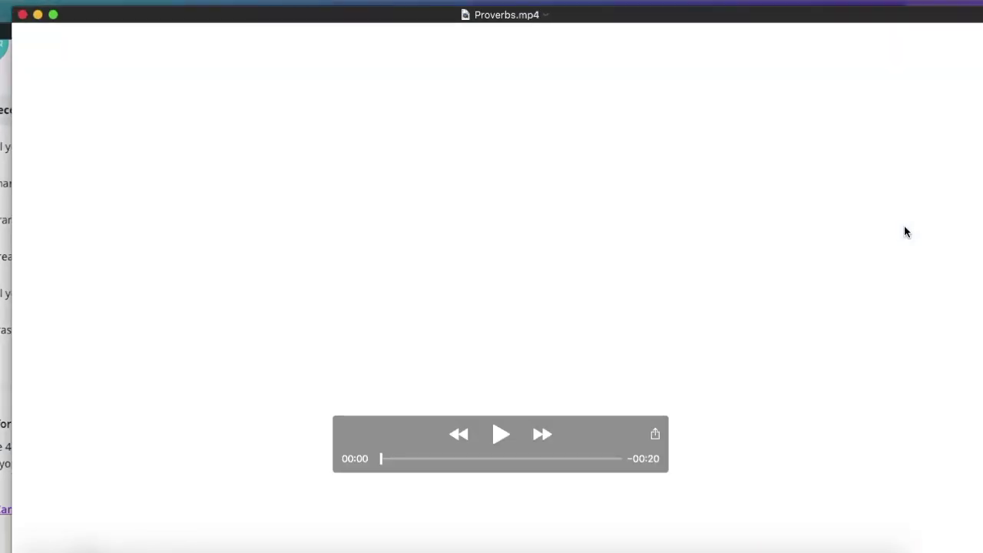
pyautogui.click(499, 434)
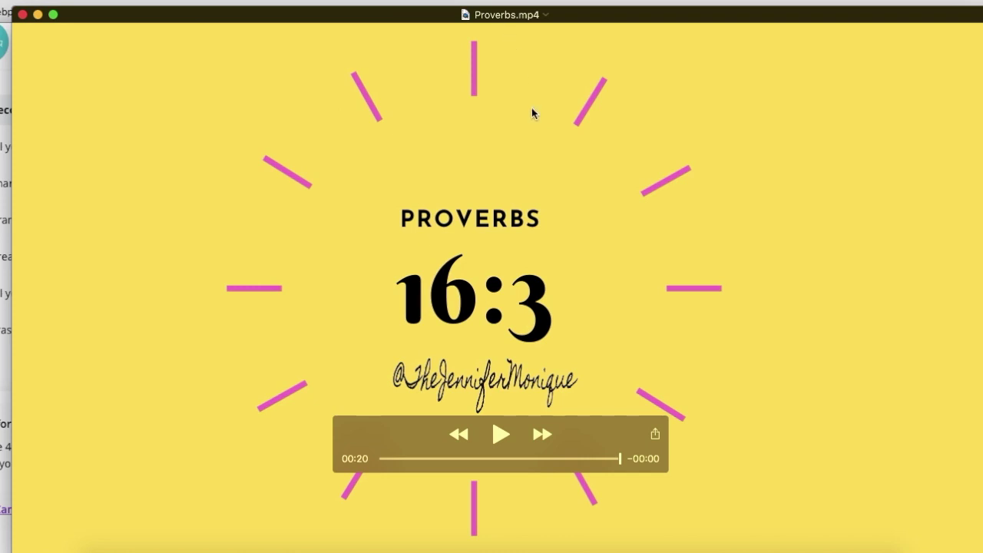
# Rename the downloaded Proverbs.mp4 video as NewYoutubeIntro.com and move it to the iCloud Desktop folder.
pyautogui.click(500, 17)
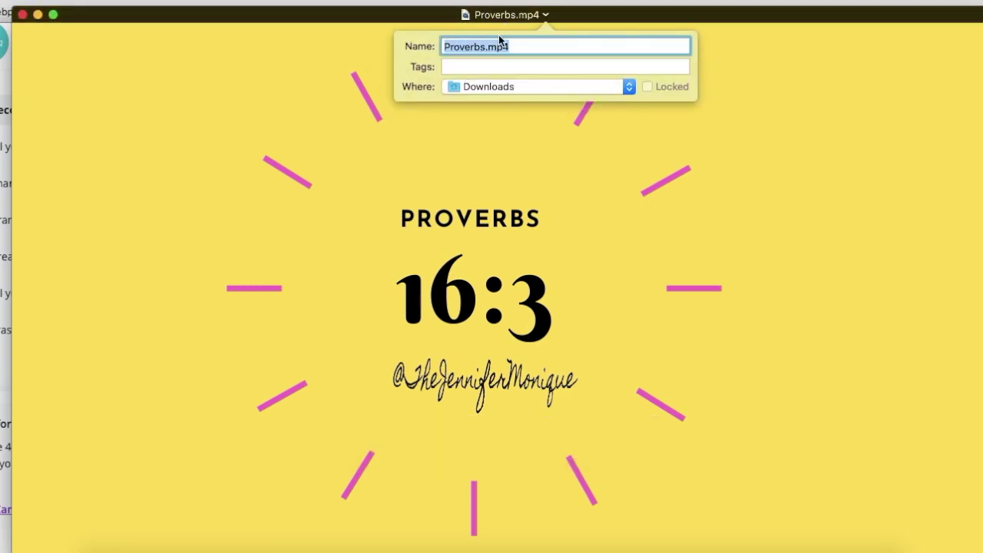
pyautogui.write('NewYoutubeIntro.com')
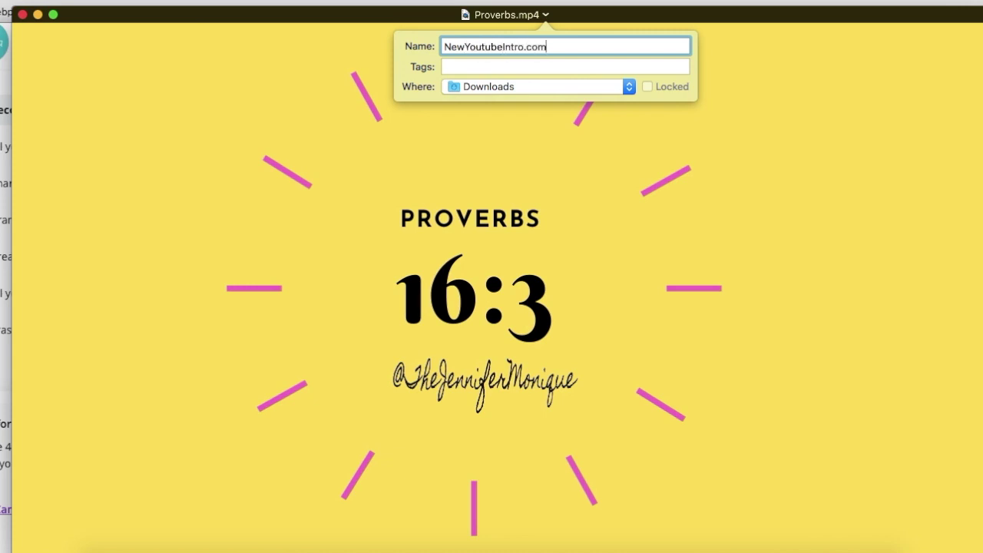
pyautogui.click(483, 86)
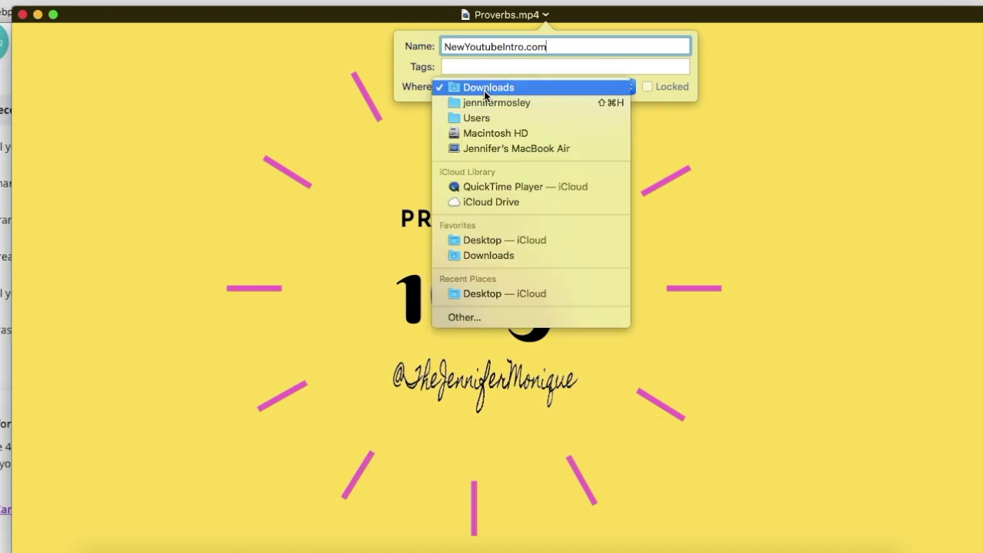
pyautogui.click(485, 242)
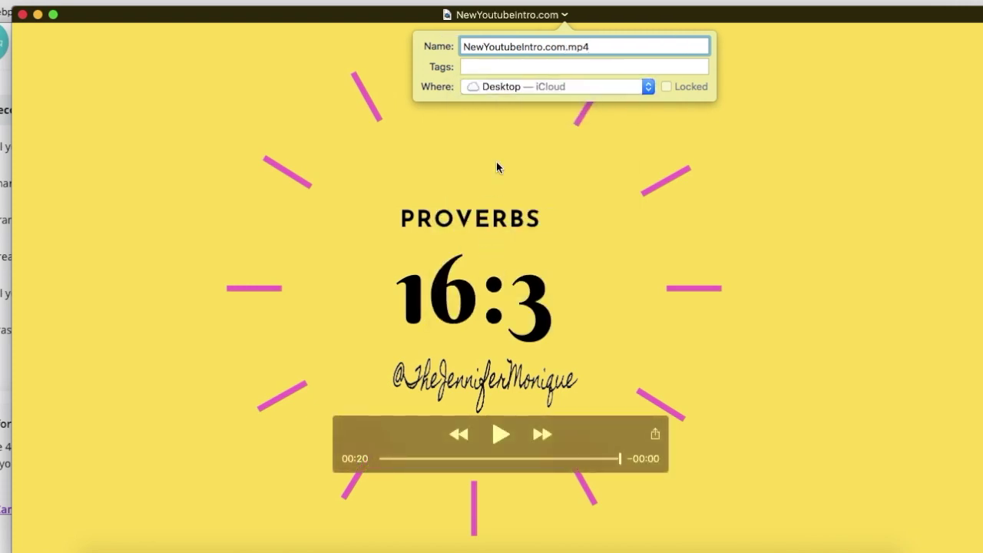
pyautogui.click(783, 281)
pyautogui.click(54, 16)
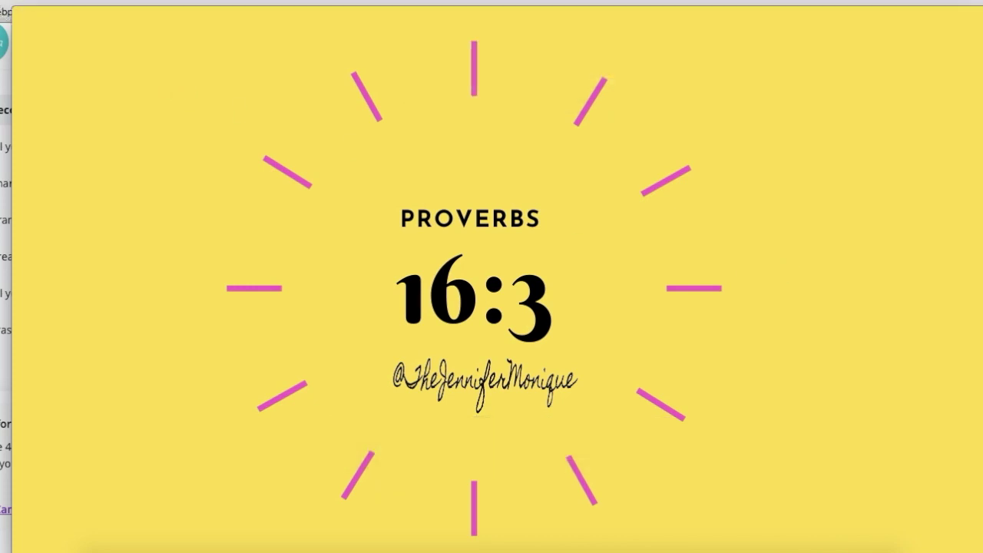